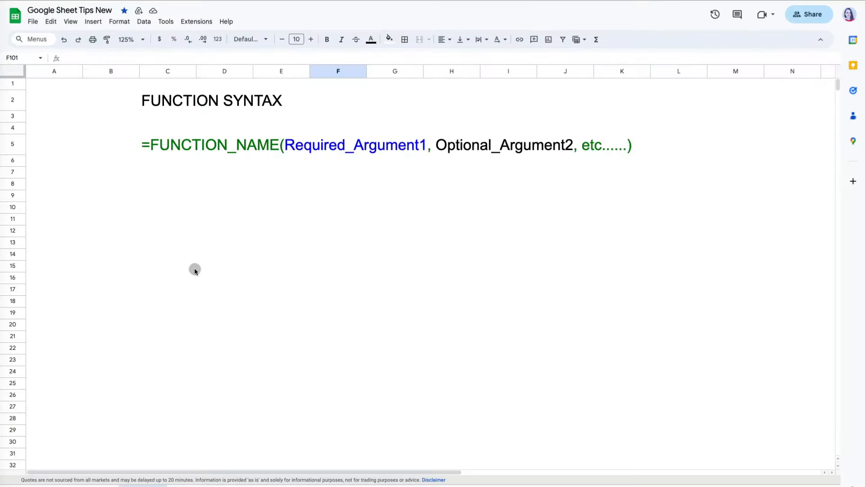
Browse the available function categories and open the online reference listing all Google Sheets functions.
{"action": "left_click", "coordinate": [189, 270]}
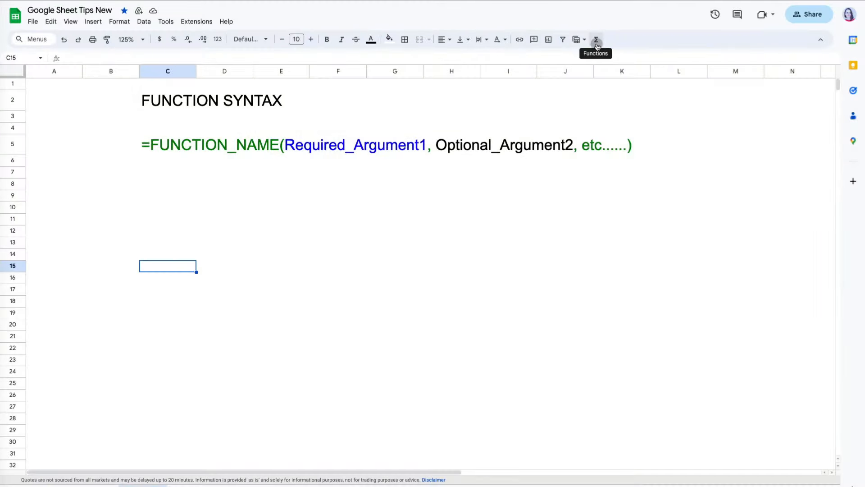
{"action": "left_click", "coordinate": [597, 40]}
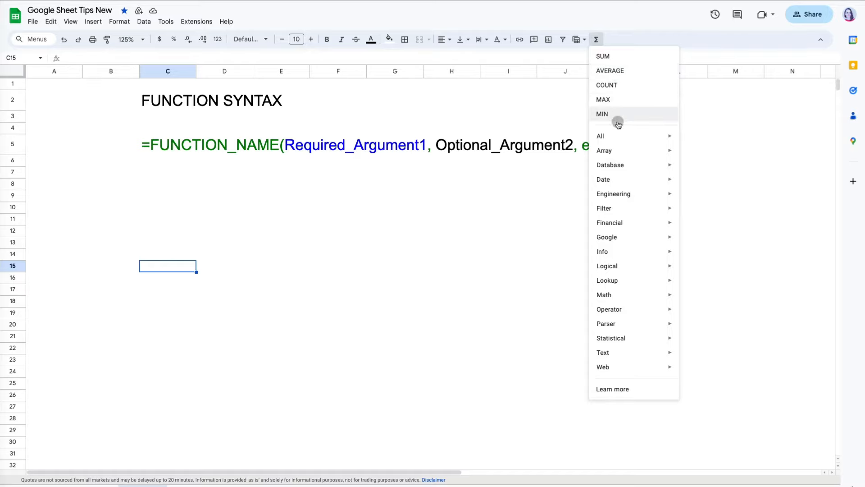
{"action": "mouse_move", "coordinate": [623, 181]}
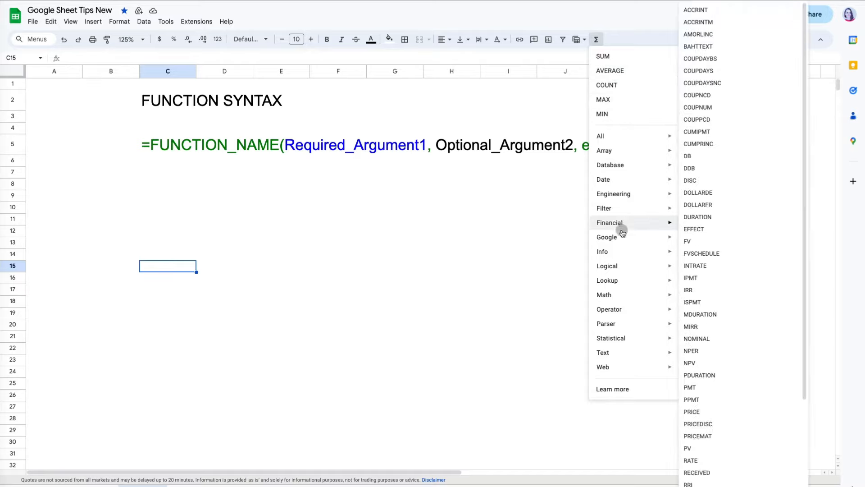
{"action": "left_click", "coordinate": [622, 389]}
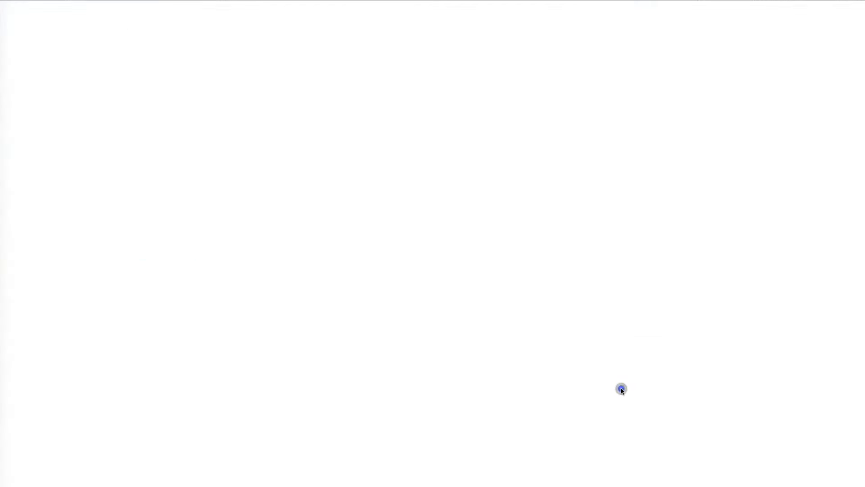
Filter the Google Sheets function list by the keyword "average" and view the categories available for narrowing it.
{"action": "left_click", "coordinate": [197, 215]}
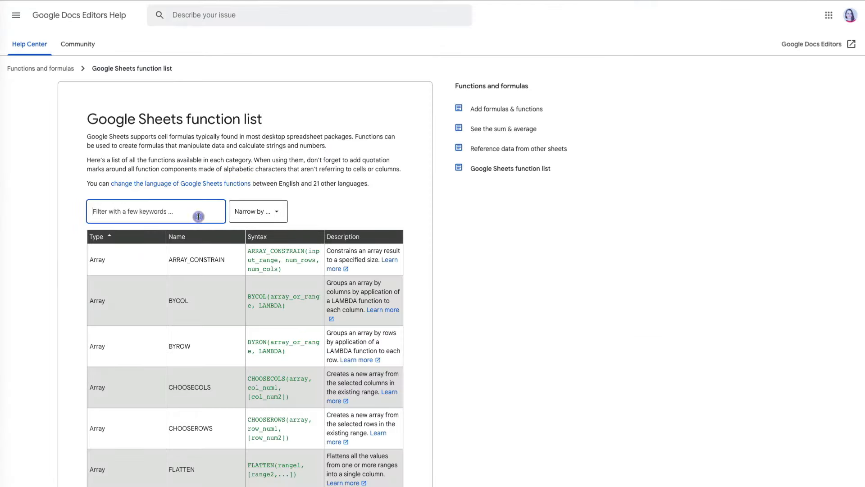
{"action": "type", "text": "average"}
{"action": "scroll", "coordinate": [274, 283], "scroll_direction": "down", "scroll_amount": 2}
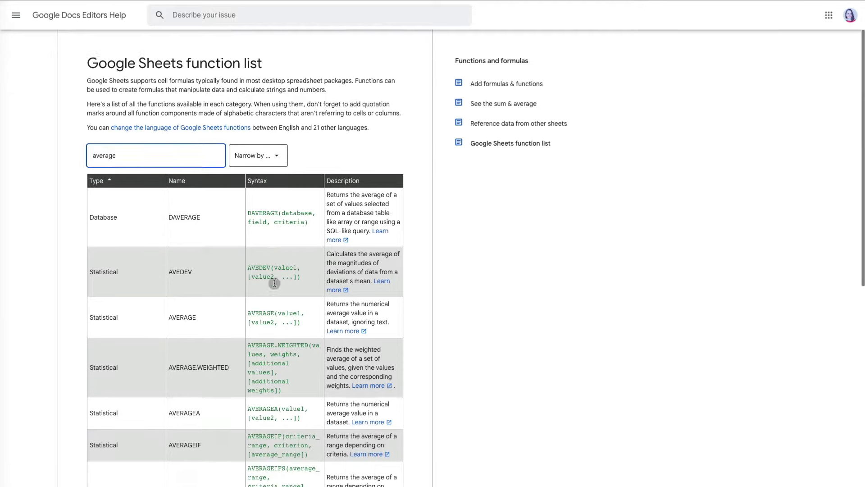
{"action": "scroll", "coordinate": [275, 284], "scroll_direction": "up", "scroll_amount": 1}
{"action": "left_click", "coordinate": [278, 166]}
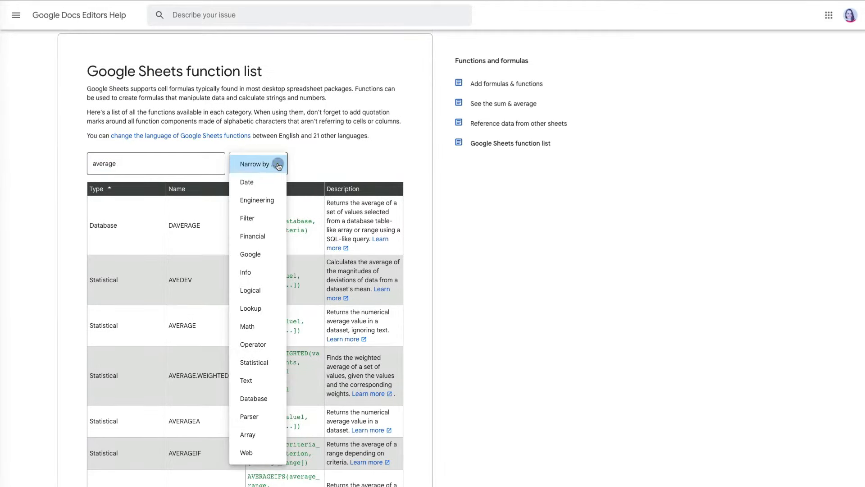
{"action": "left_click", "coordinate": [305, 163]}
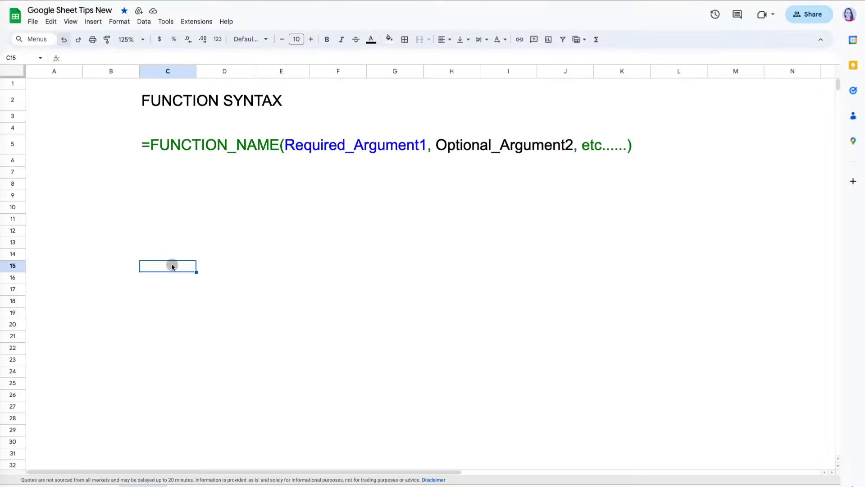
Open the function list again from the spreadsheet's help resources.
{"action": "left_click", "coordinate": [225, 24]}
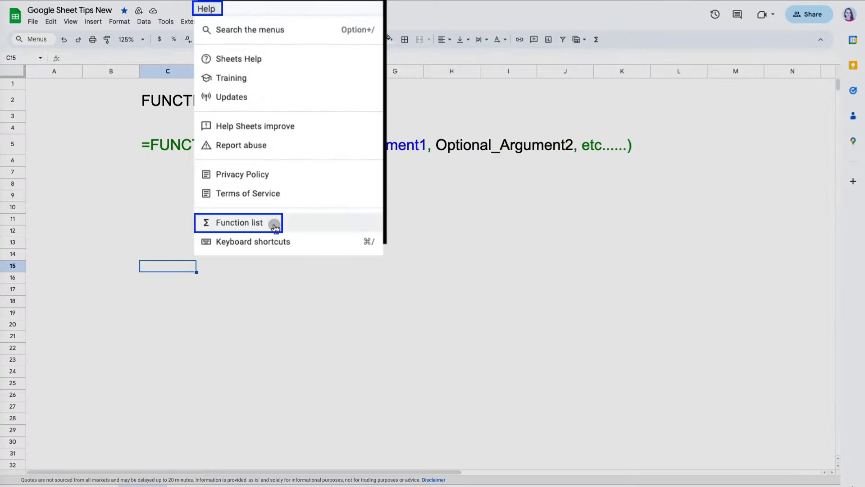
{"action": "left_click", "coordinate": [275, 227]}
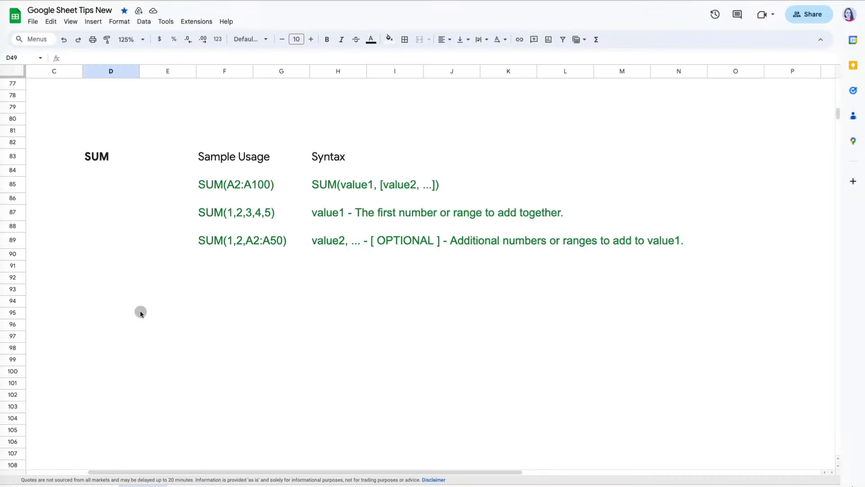
Start a SUM formula in cell D95 using the suggested function and turn on formula help for it.
{"action": "left_click", "coordinate": [120, 313]}
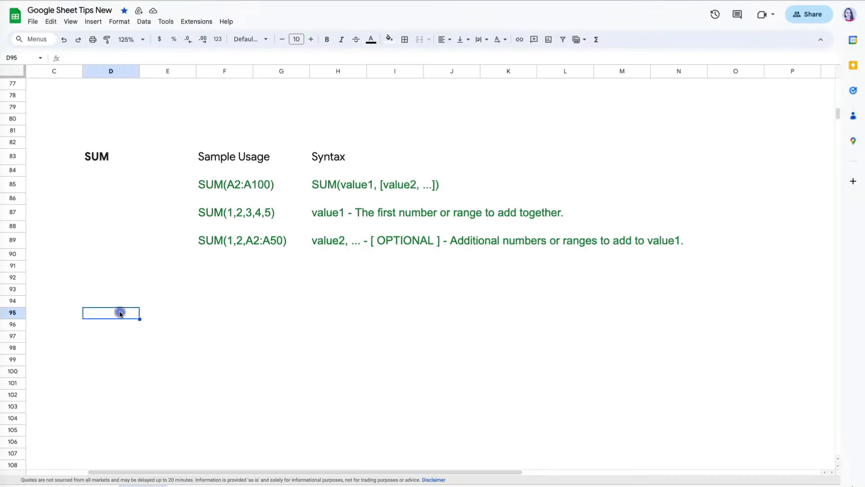
{"action": "type", "text": "=sum"}
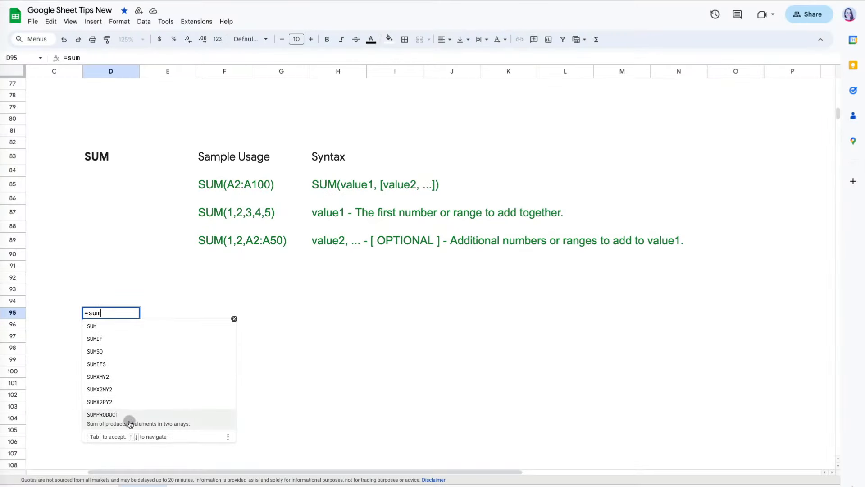
{"action": "left_click", "coordinate": [124, 328]}
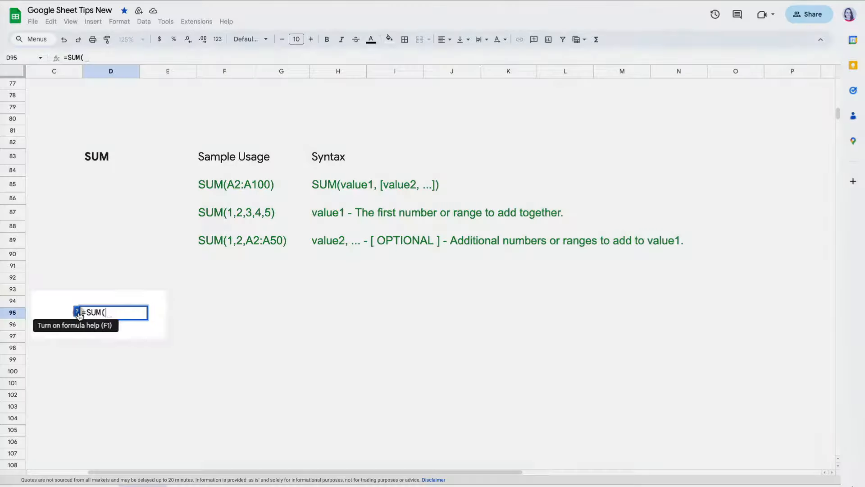
{"action": "left_click", "coordinate": [70, 312]}
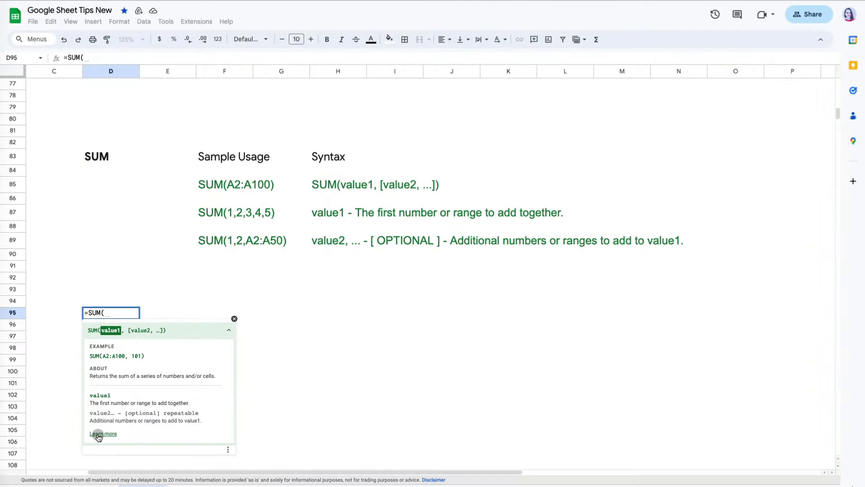
Open the detailed SUM help and examine its usage, syntax, related functions and the monthly expense example.
{"action": "left_click", "coordinate": [98, 435]}
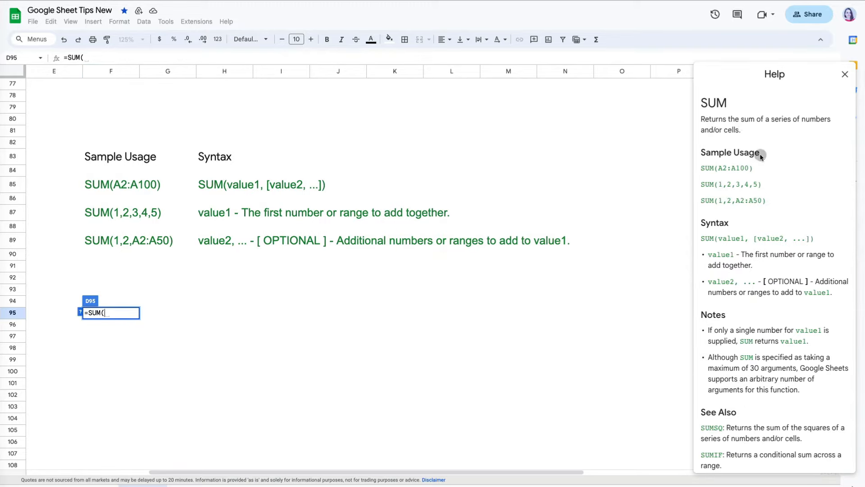
{"action": "scroll", "coordinate": [766, 230], "scroll_direction": "down", "scroll_amount": 5}
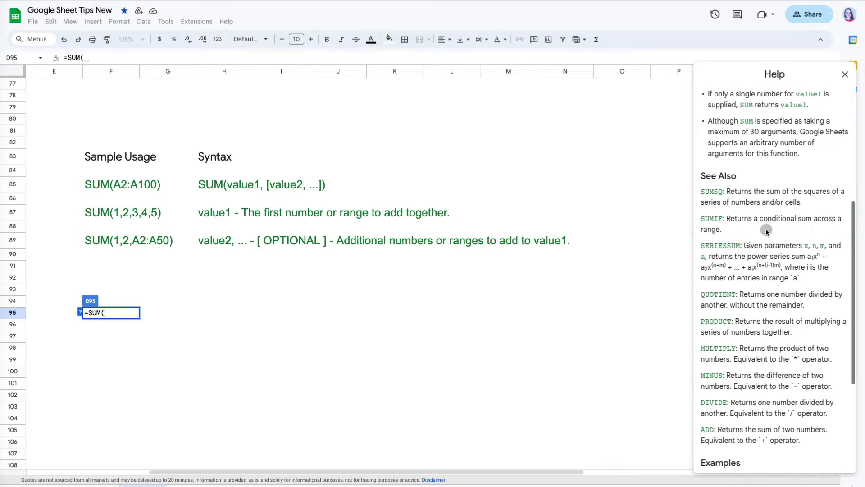
{"action": "scroll", "coordinate": [767, 230], "scroll_direction": "down", "scroll_amount": 4}
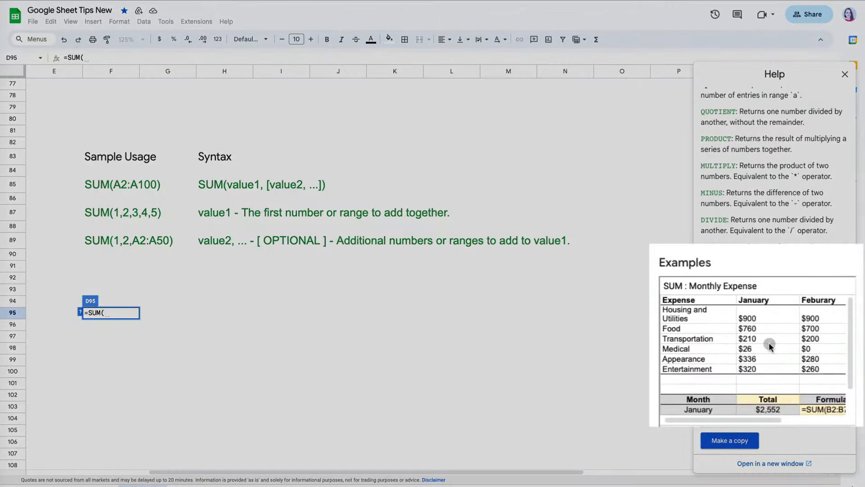
{"action": "scroll", "coordinate": [768, 342], "scroll_direction": "down", "scroll_amount": 2}
{"action": "scroll", "coordinate": [769, 342], "scroll_direction": "right", "scroll_amount": 3}
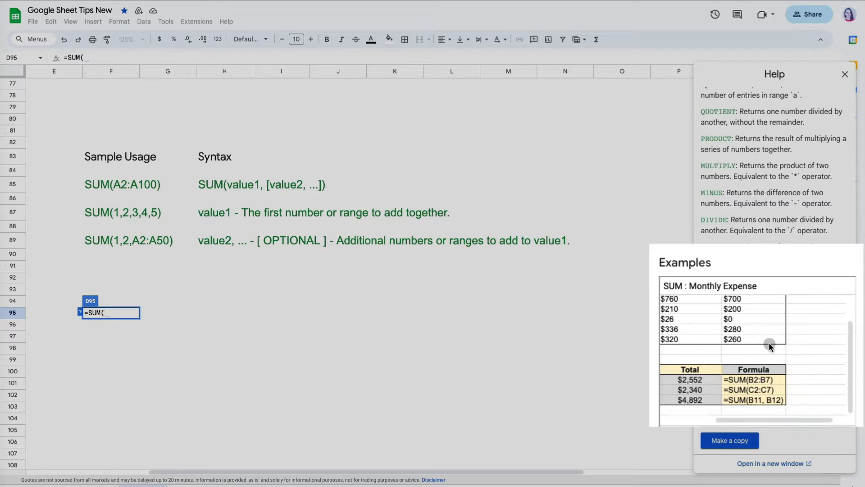
{"action": "scroll", "coordinate": [769, 342], "scroll_direction": "left", "scroll_amount": 2}
{"action": "scroll", "coordinate": [769, 342], "scroll_direction": "up", "scroll_amount": 3}
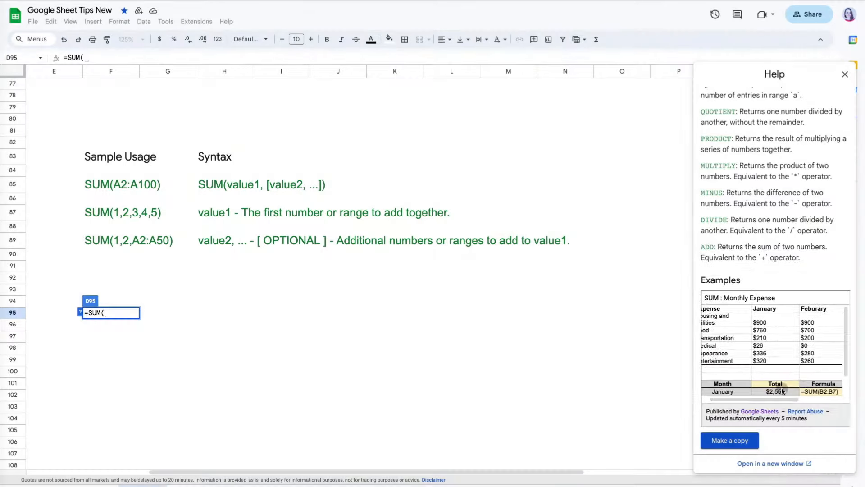
Open the SUM help in a new window and make a copy of its example spreadsheet.
{"action": "left_click", "coordinate": [780, 464]}
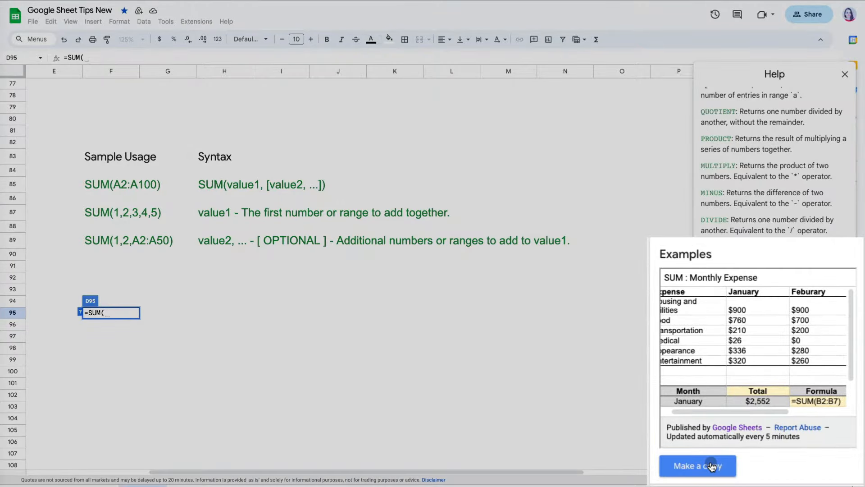
{"action": "left_click", "coordinate": [740, 438]}
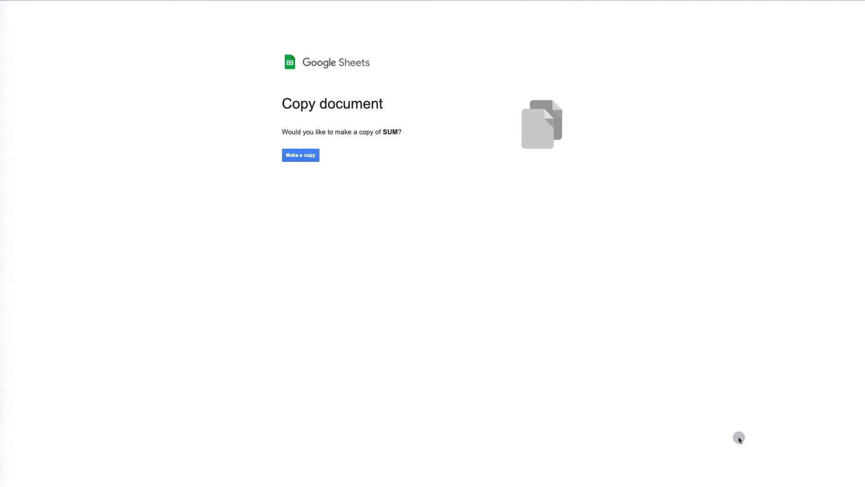
{"action": "left_click", "coordinate": [301, 155]}
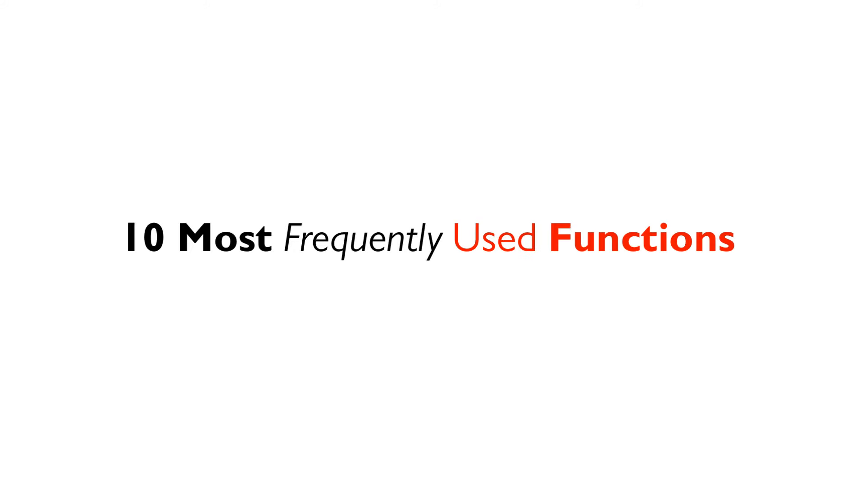
In the Personal Budget spreadsheet, total the March expenses F4:F24 with a SUM formula in cell F25, consulting the SUM help.
{"action": "left_click", "coordinate": [400, 450]}
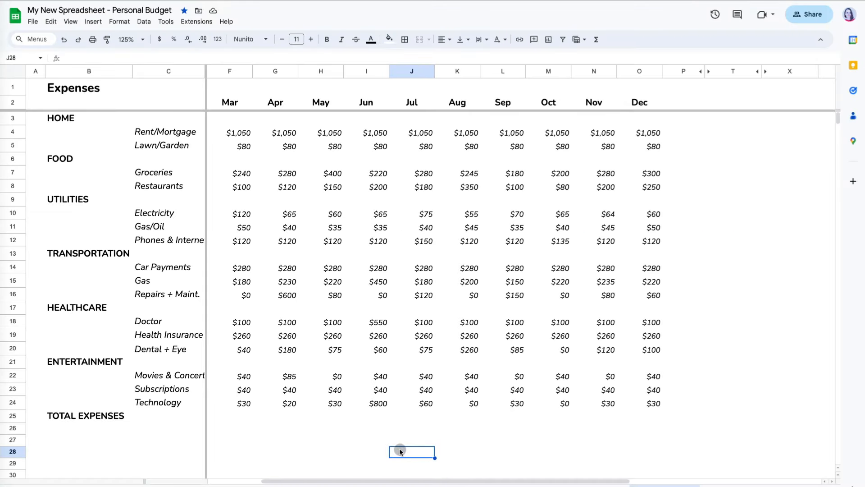
{"action": "left_click", "coordinate": [247, 416]}
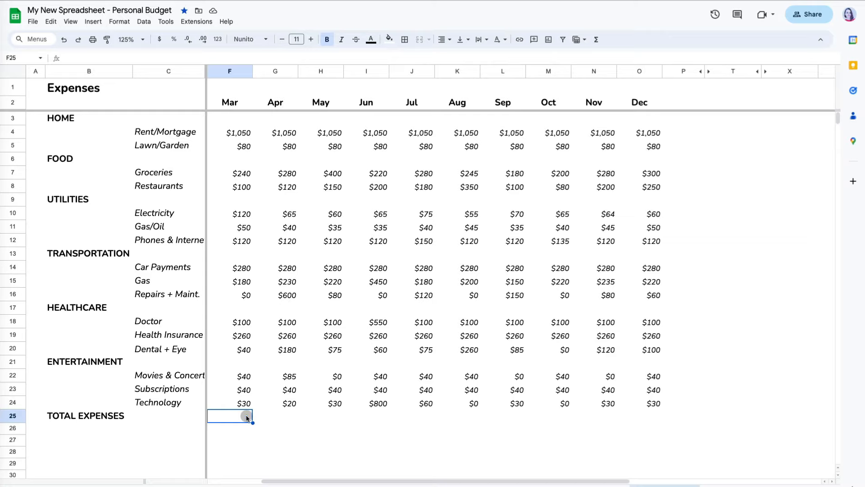
{"action": "type", "text": "="}
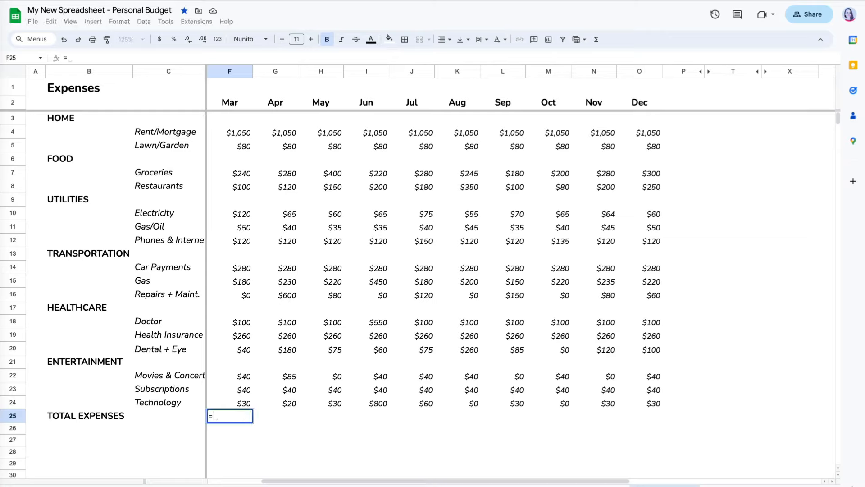
{"action": "type", "text": "sum("}
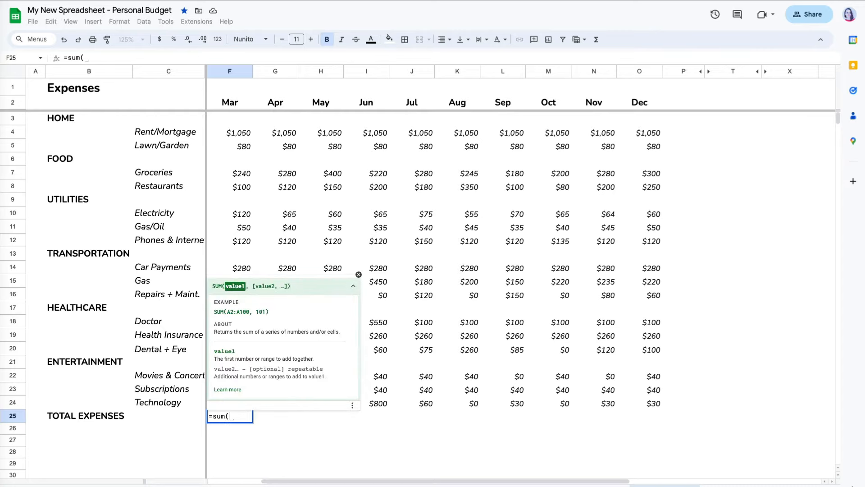
{"action": "left_click", "coordinate": [227, 389]}
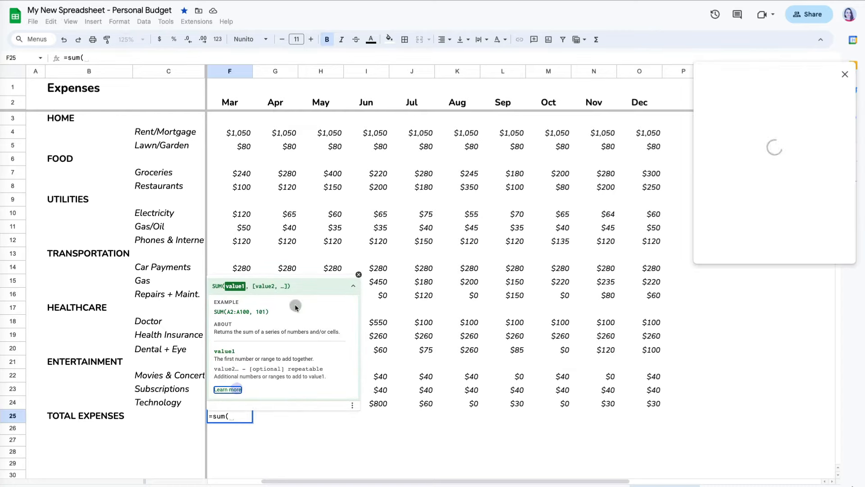
{"action": "left_click", "coordinate": [358, 274]}
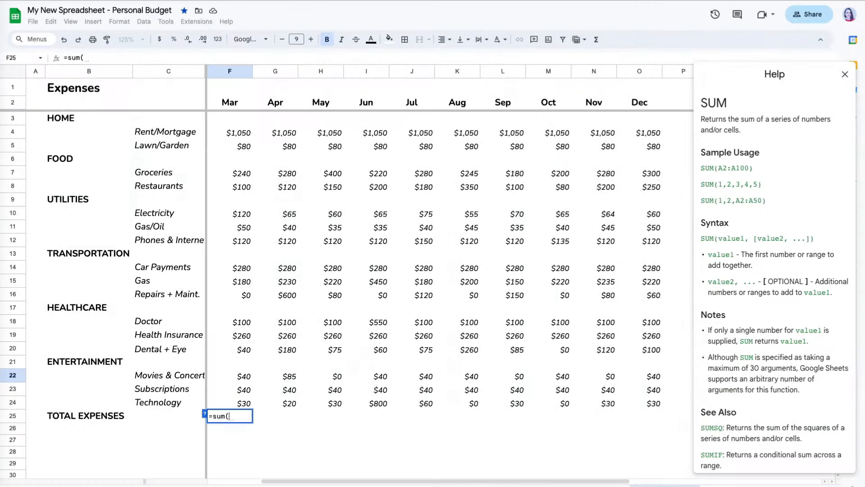
{"action": "left_click_drag", "start_coordinate": [239, 403], "coordinate": [239, 133]}
{"action": "key", "text": "Return"}
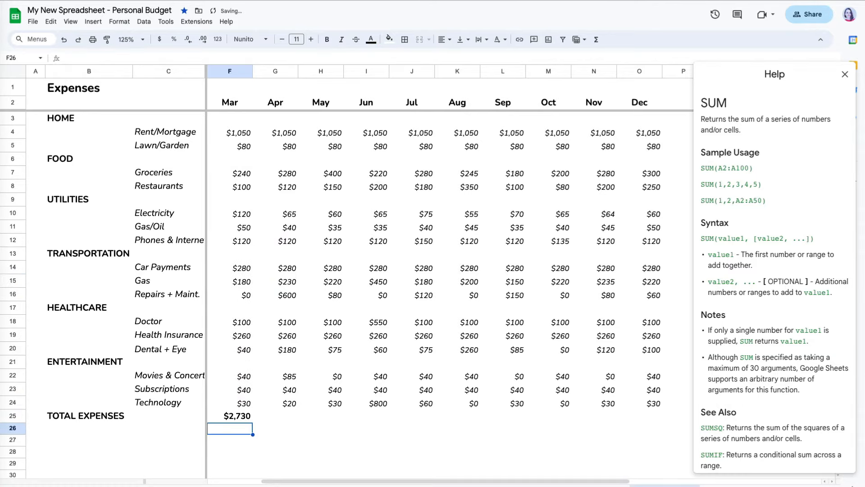
Copy the March total formula in F25 across the TOTAL EXPENSES row through December in O25.
{"action": "left_click", "coordinate": [243, 416]}
{"action": "left_click_drag", "start_coordinate": [255, 421], "coordinate": [657, 418]}
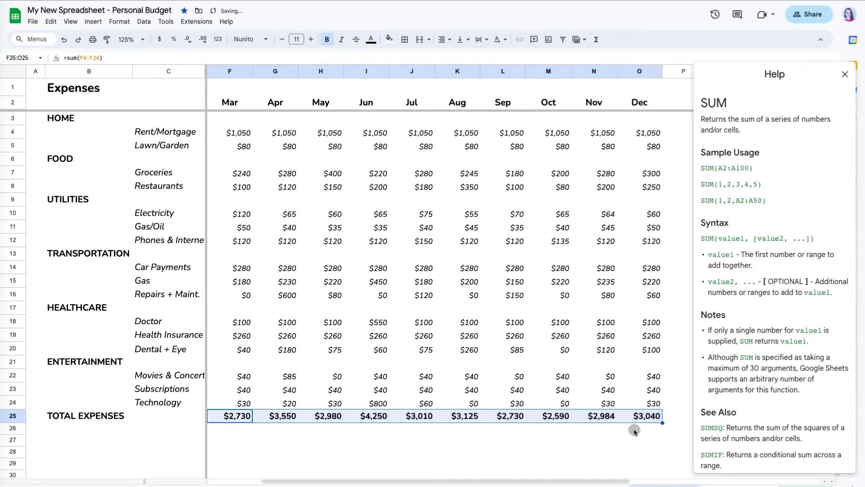
{"action": "left_click", "coordinate": [717, 417]}
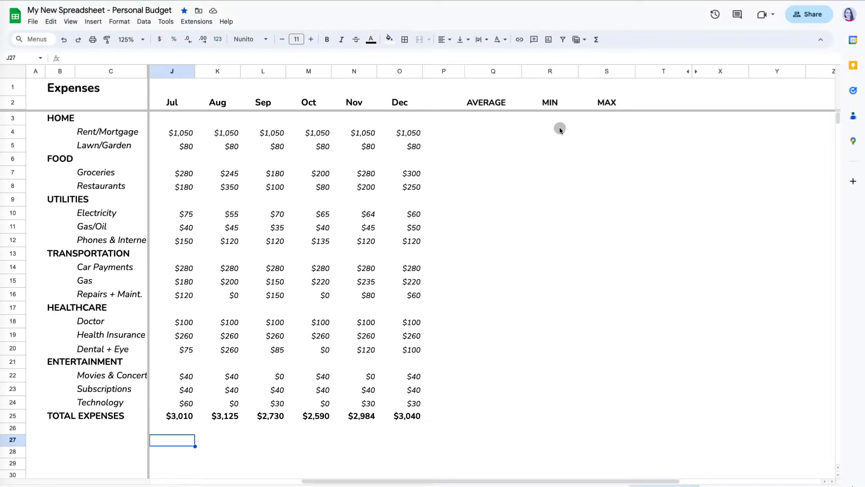
Calculate the average monthly Rent/Mortgage expense in cell Q4 with an AVERAGE formula over D4:O4.
{"action": "left_click", "coordinate": [483, 132]}
{"action": "type", "text": "=average("}
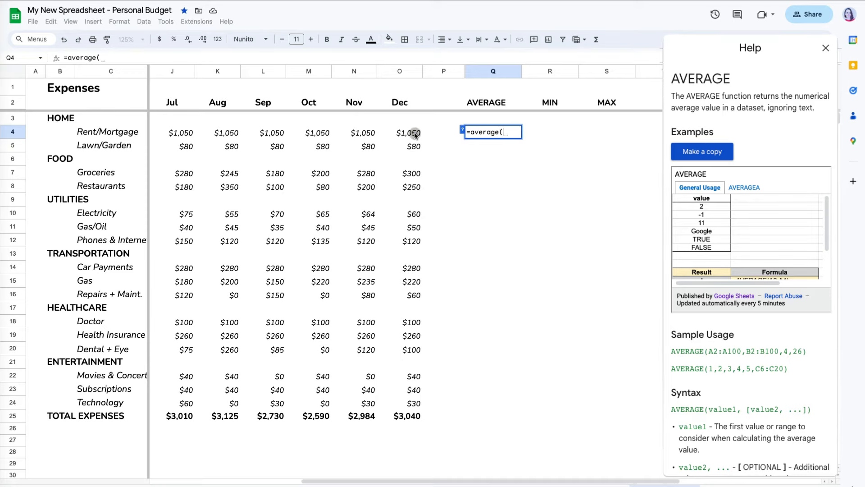
{"action": "left_click_drag", "start_coordinate": [412, 134], "coordinate": [153, 132]}
{"action": "key", "text": "Return"}
Fill the AVERAGE formula from Q4 down through the TOTAL EXPENSES row in Q25.
{"action": "left_click", "coordinate": [469, 136]}
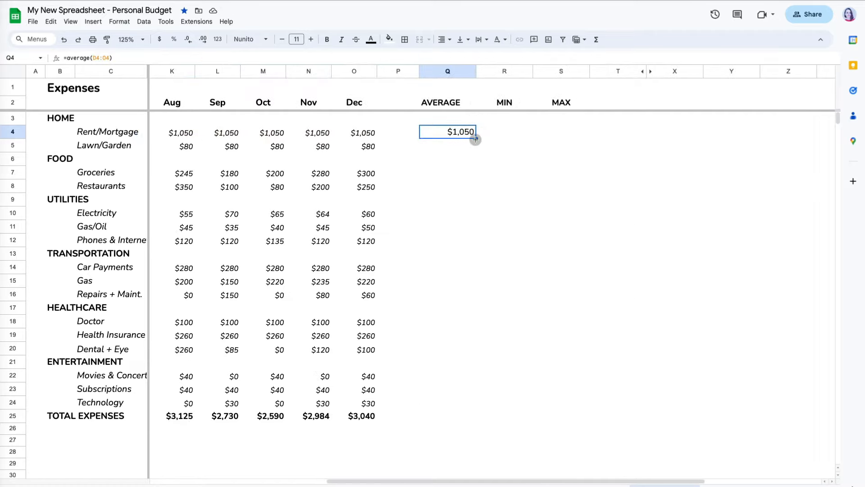
{"action": "left_click_drag", "start_coordinate": [476, 139], "coordinate": [464, 414]}
{"action": "left_click", "coordinate": [465, 416]}
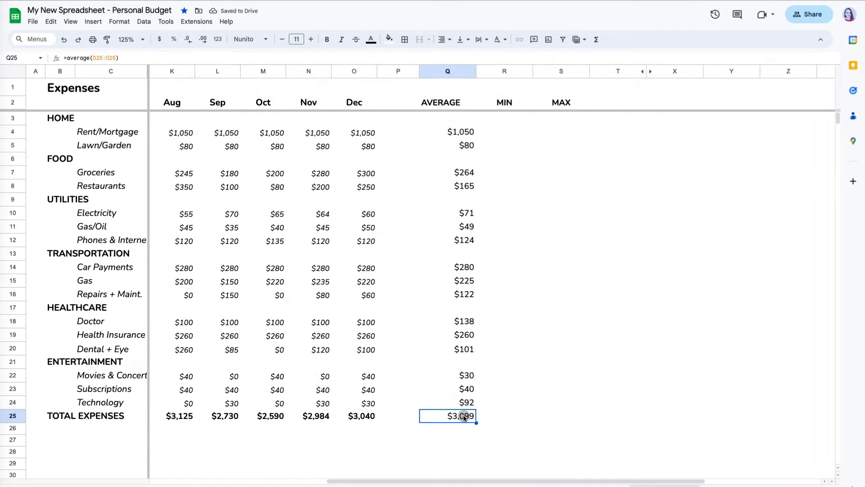
{"action": "left_click", "coordinate": [511, 444]}
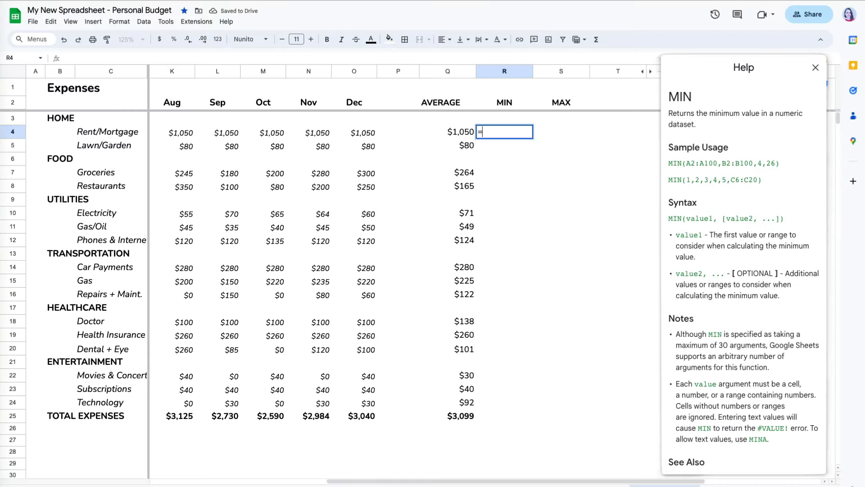
Calculate the Rent/Mortgage minimum in R4 and maximum in S4 with MIN and MAX formulas over the months D4:O4.
{"action": "type", "text": "in("}
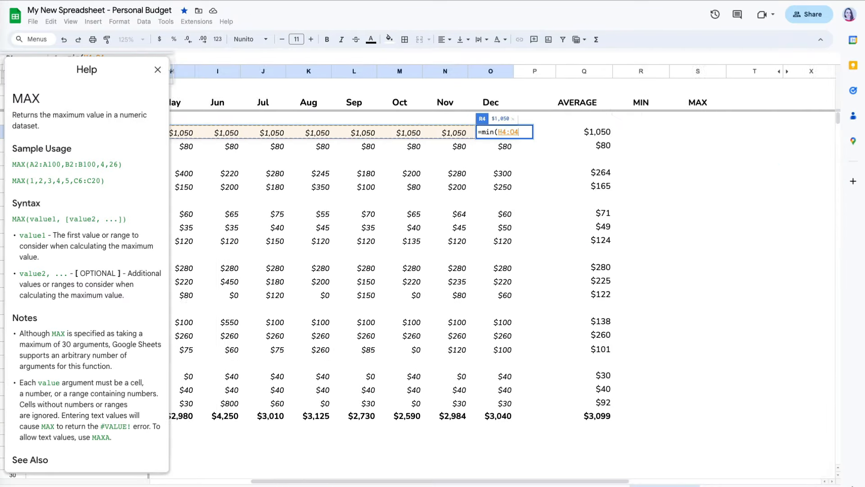
{"action": "key", "text": "Return"}
{"action": "left_click", "coordinate": [648, 134]}
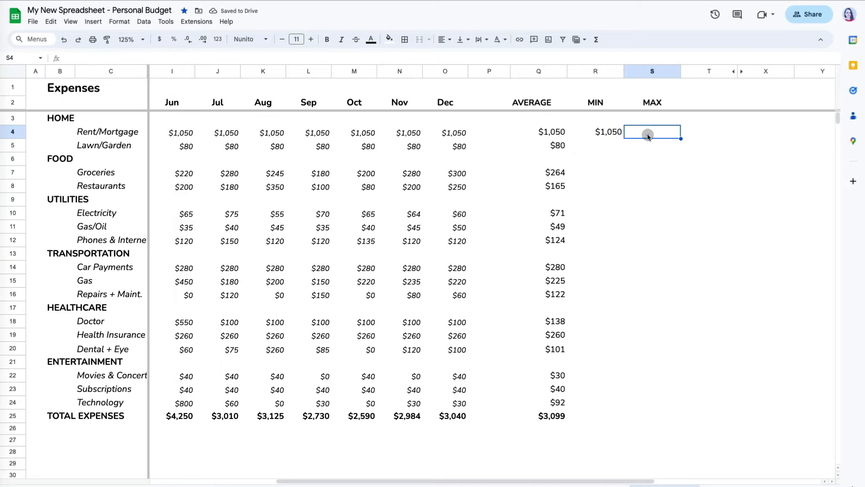
{"action": "type", "text": "=max("}
{"action": "left_click", "coordinate": [462, 135]}
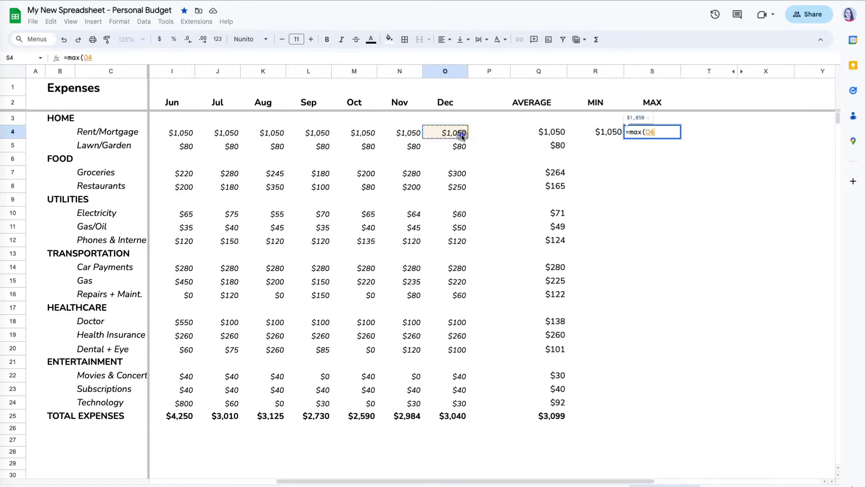
{"action": "left_click_drag", "start_coordinate": [462, 135], "coordinate": [163, 134]}
{"action": "key", "text": "Return"}
Fill the MIN and MAX formulas from R4:S4 down through the TOTAL EXPENSES row in row 25.
{"action": "left_click", "coordinate": [575, 135]}
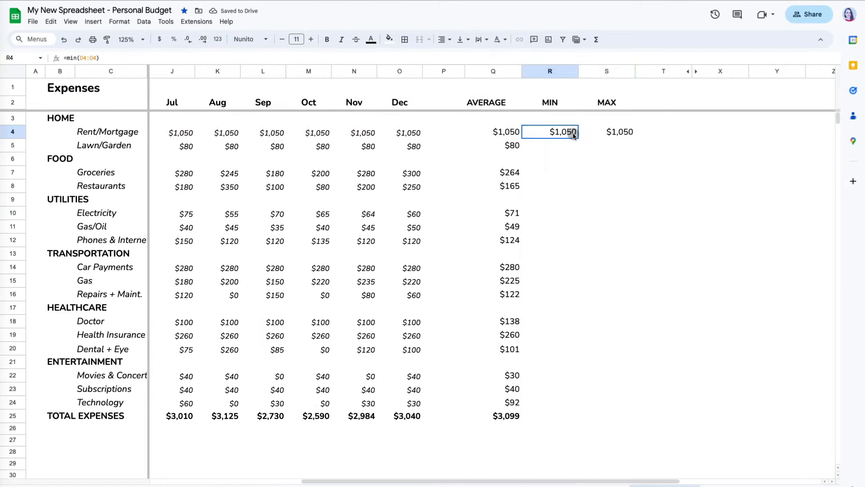
{"action": "left_click_drag", "start_coordinate": [574, 135], "coordinate": [614, 415]}
Test a blank cell against a zero by clearing the October Gas amount in M15 and entering 0.
{"action": "left_click", "coordinate": [323, 281]}
{"action": "key", "text": "Delete"}
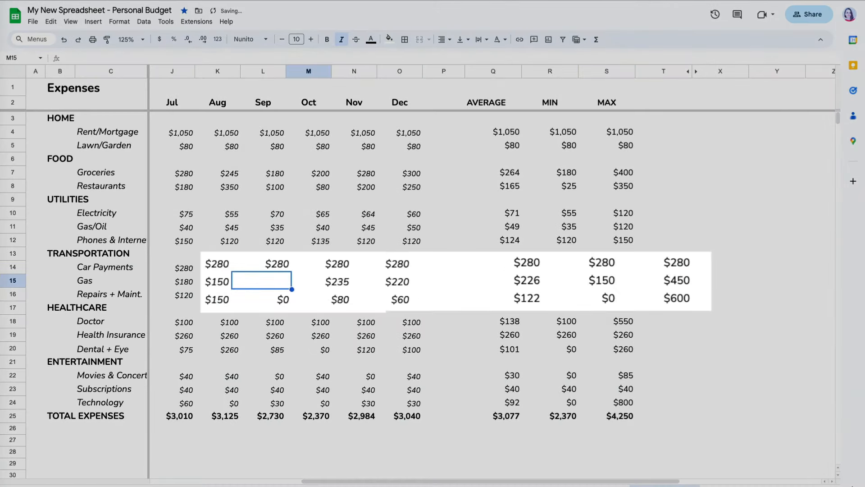
{"action": "left_click", "coordinate": [277, 284]}
{"action": "type", "text": "0"}
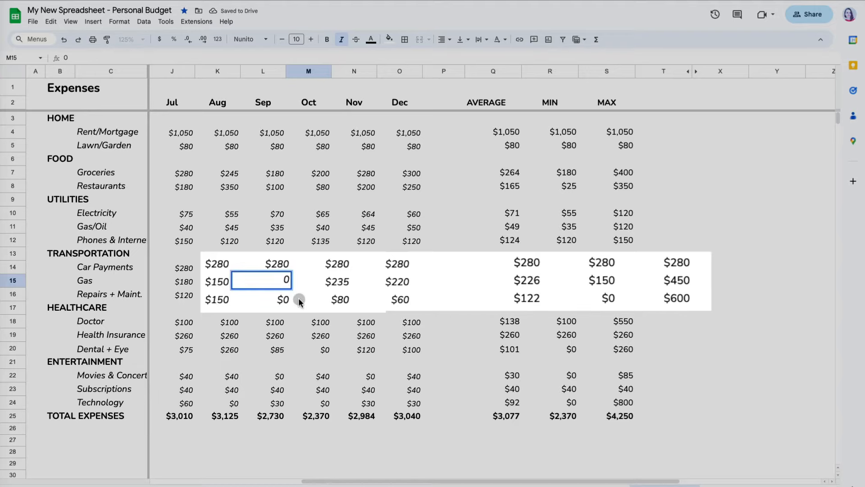
{"action": "left_click", "coordinate": [301, 301]}
{"action": "left_click", "coordinate": [416, 443]}
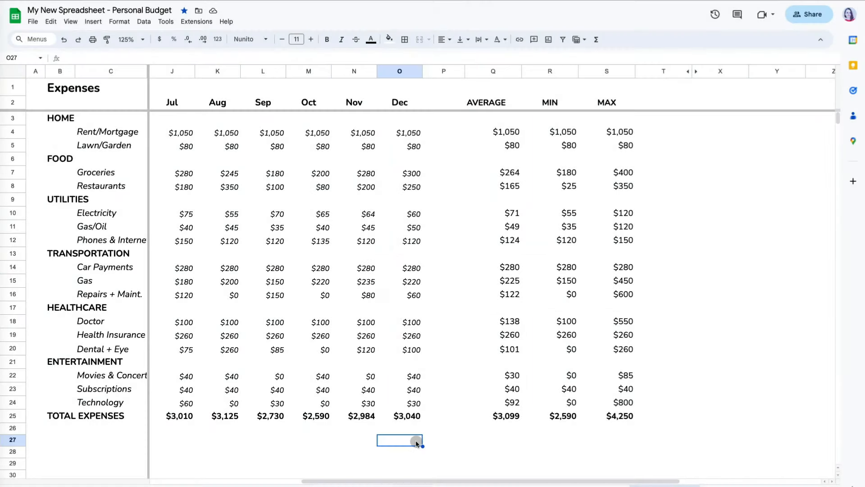
Inspect the MIN formula in R4 and the range of months it references, leaving the formula unedited.
{"action": "left_click", "coordinate": [565, 131]}
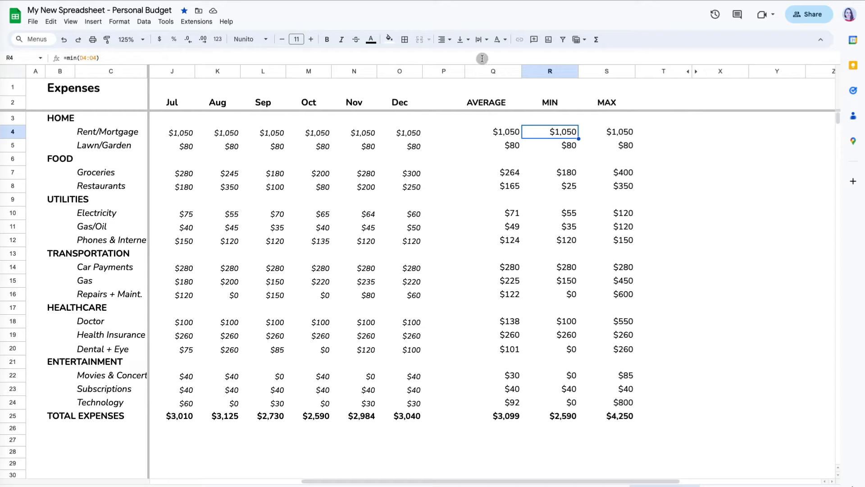
{"action": "key", "text": "Return"}
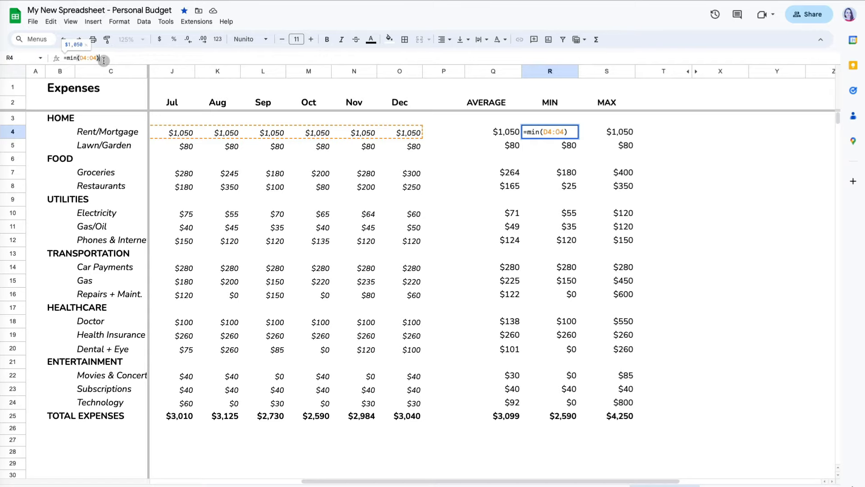
{"action": "scroll", "coordinate": [290, 150], "scroll_direction": "left", "scroll_amount": 3}
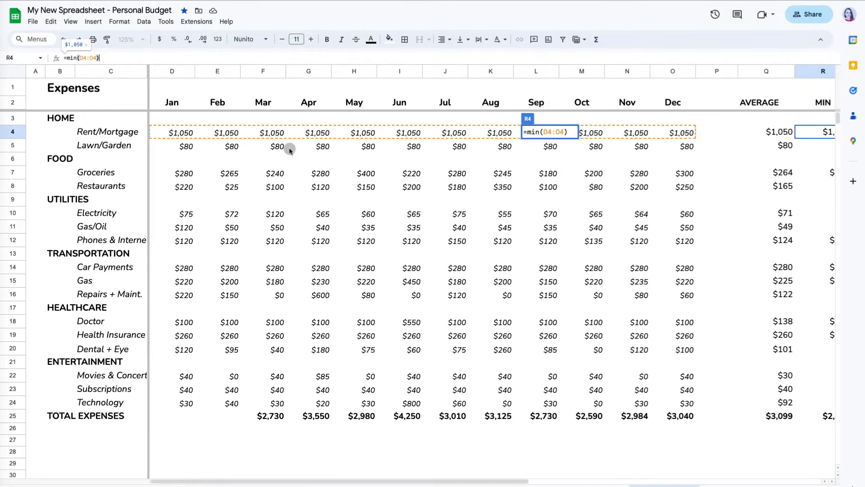
{"action": "scroll", "coordinate": [289, 150], "scroll_direction": "right", "scroll_amount": 2}
{"action": "key", "text": "Escape"}
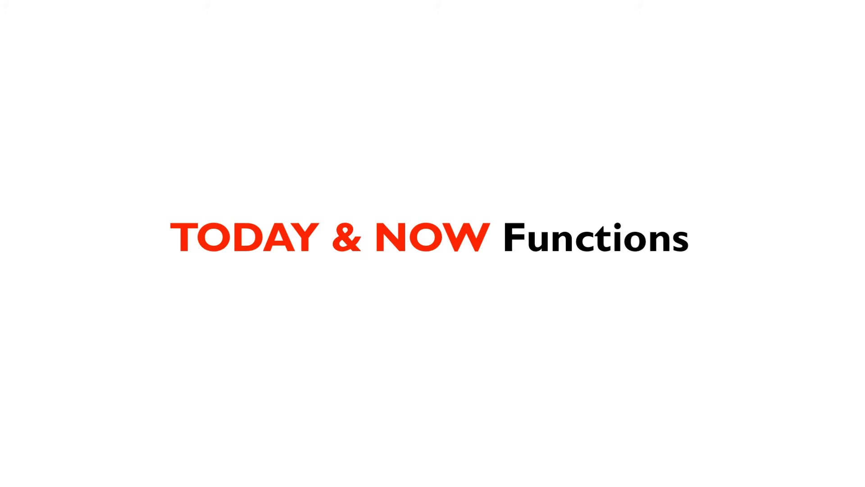
Enter the current date in the blank cell Y1 with the formula =today().
{"action": "left_click", "coordinate": [649, 89]}
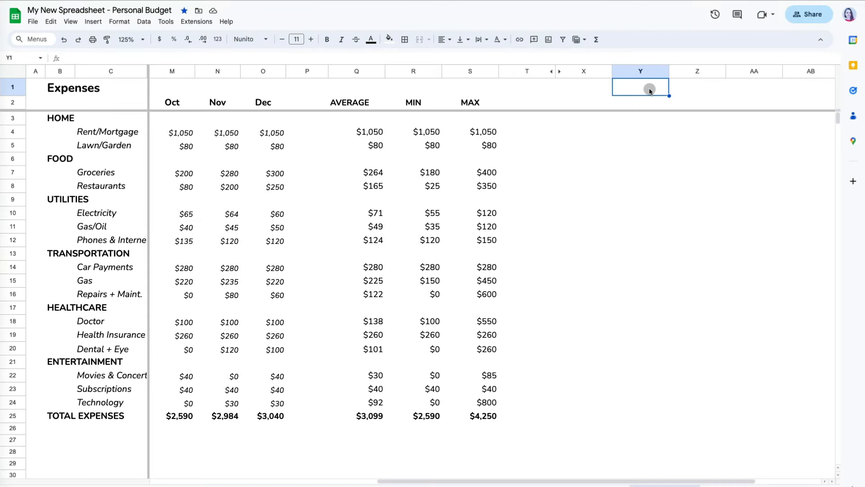
{"action": "type", "text": "="}
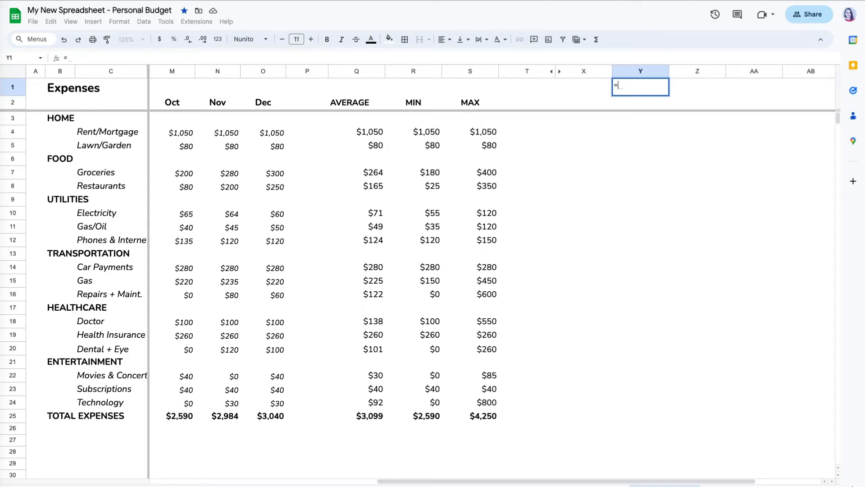
{"action": "type", "text": "today"}
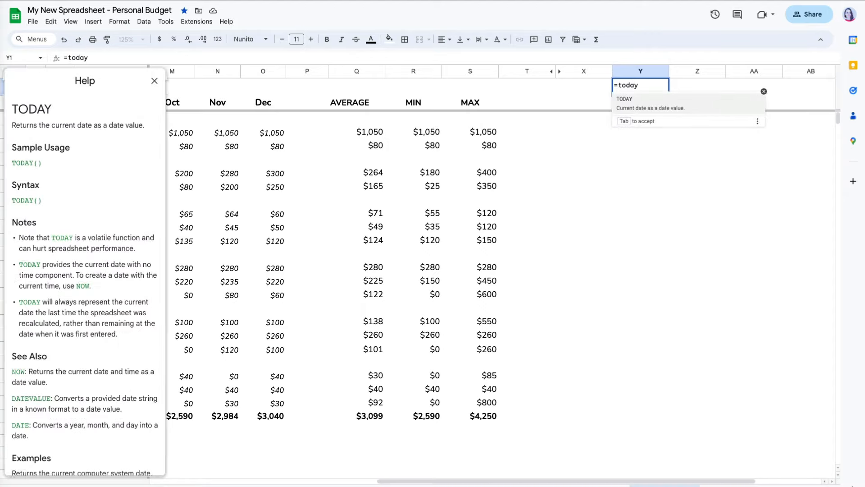
{"action": "type", "text": "("}
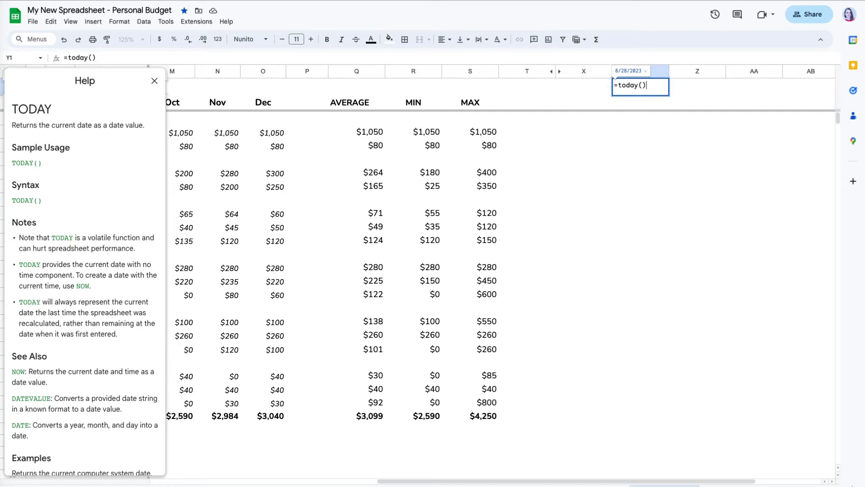
{"action": "key", "text": "Return"}
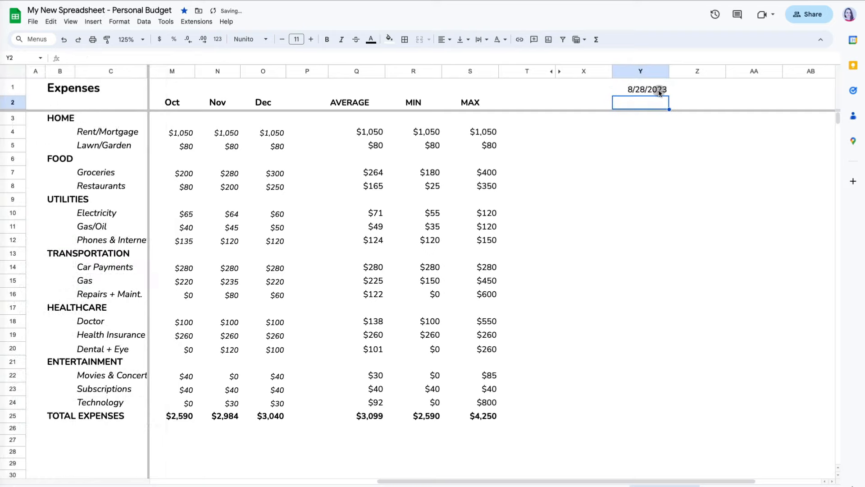
Extend the TODAY formula in Y1 to add 30 days to the current date.
{"action": "left_click", "coordinate": [657, 90]}
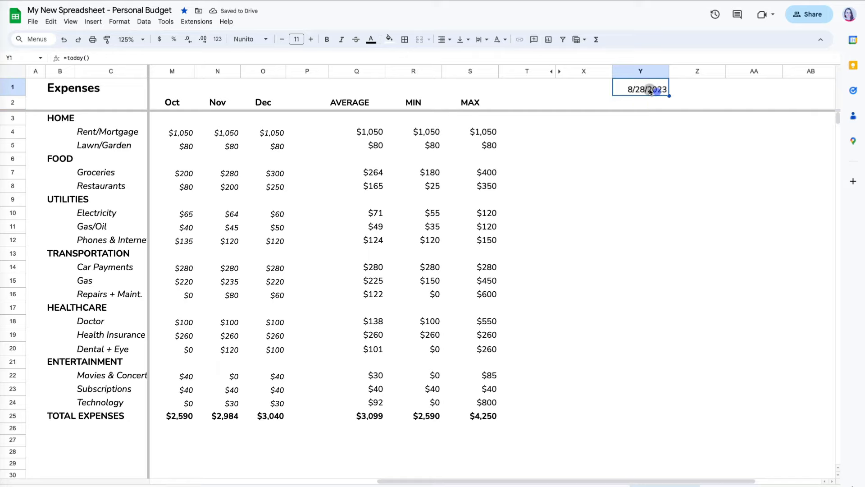
{"action": "key", "text": "Return"}
{"action": "type", "text": "-"}
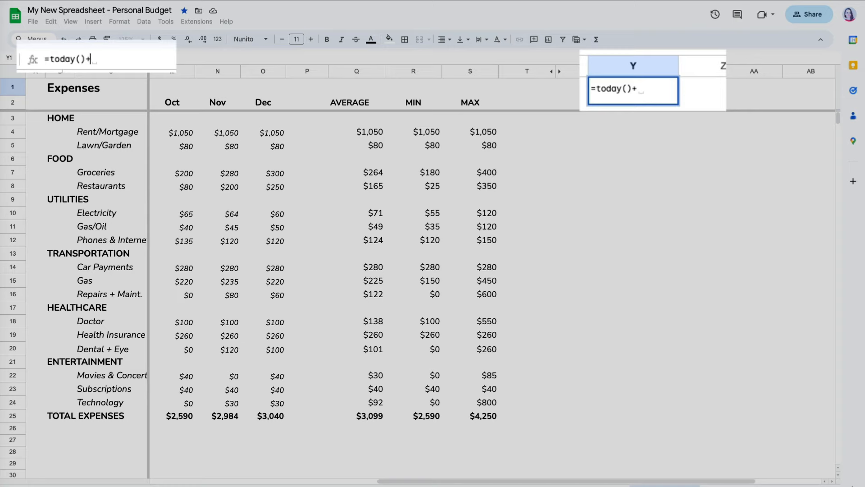
{"action": "type", "text": "30"}
{"action": "key", "text": "Return"}
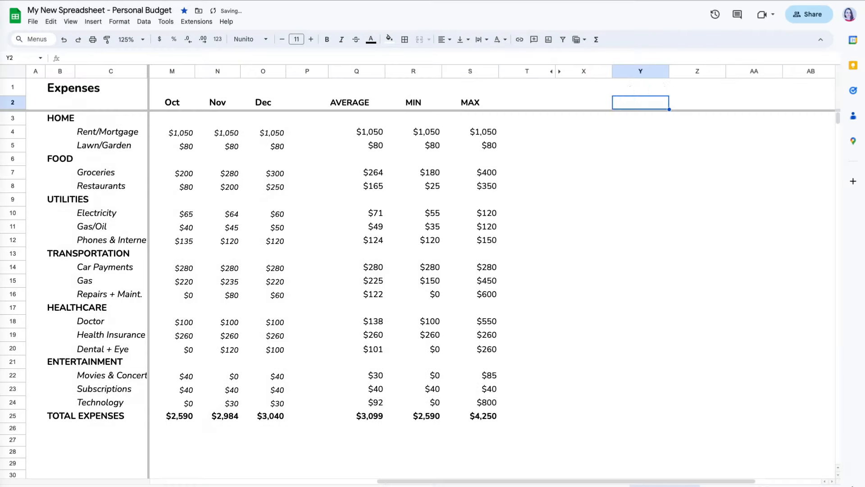
Enter the current date and time in Y1 with the NOW function and fit column Y's width to it.
{"action": "left_click", "coordinate": [644, 86]}
{"action": "type", "text": "=now"}
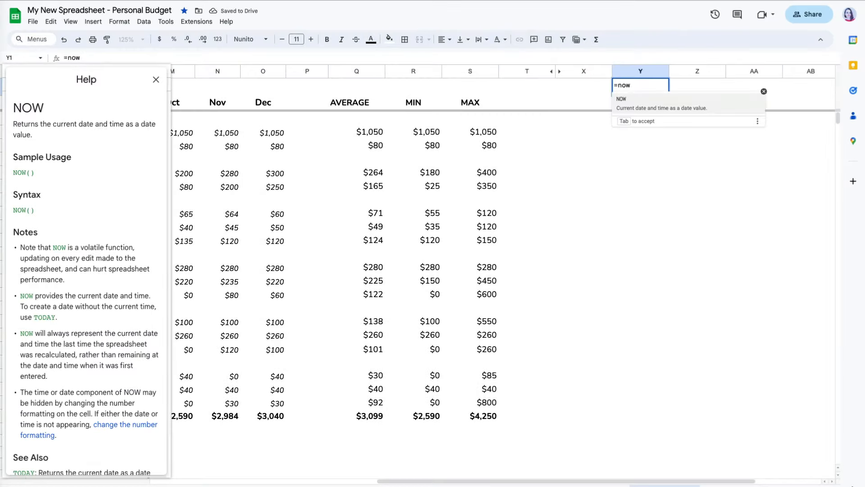
{"action": "key", "text": "Tab"}
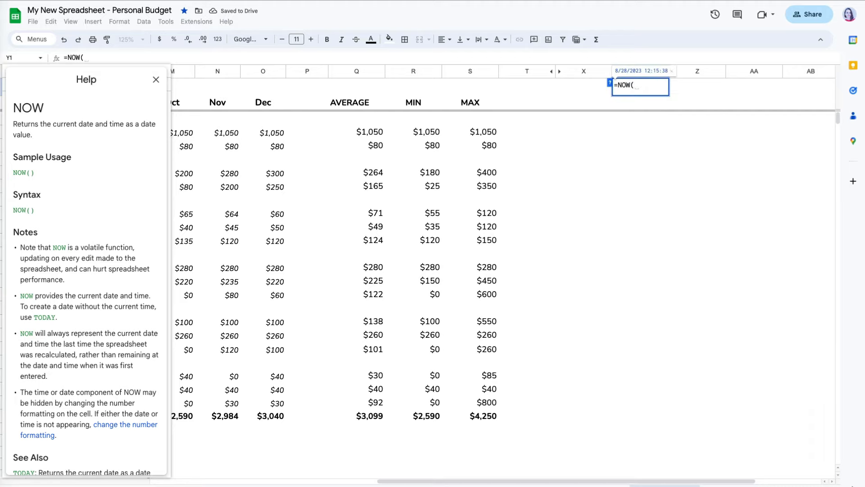
{"action": "key", "text": "Return"}
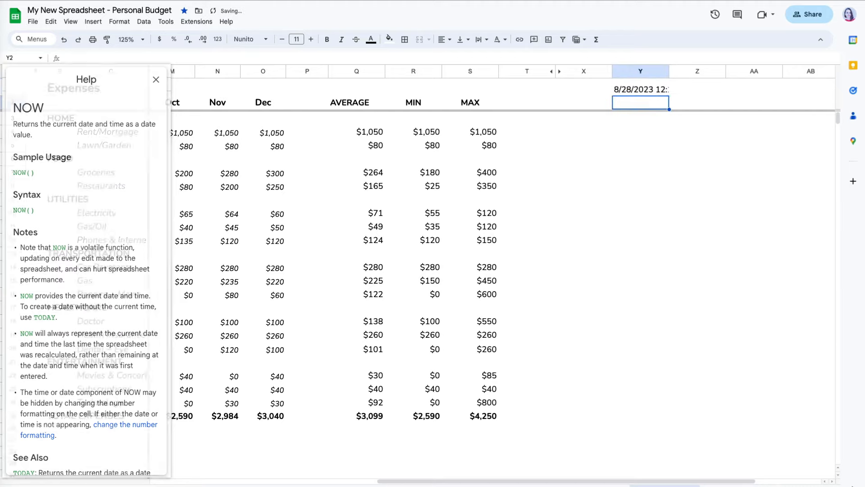
{"action": "double_click", "coordinate": [670, 71]}
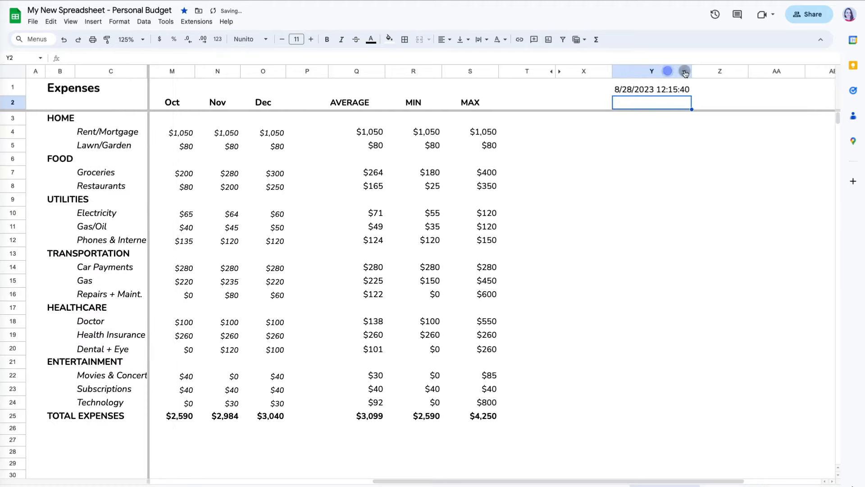
Append a plus operator to the end of the NOW formula in Y1.
{"action": "left_click", "coordinate": [680, 91]}
{"action": "key", "text": "Return"}
{"action": "type", "text": "+"}
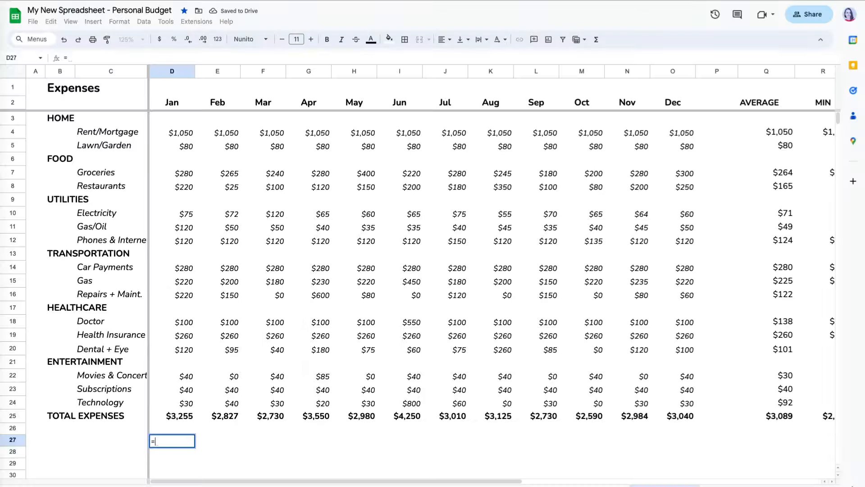
Count the January expense amounts D4:D24 with a COUNT formula in cell D27.
{"action": "type", "text": "=count("}
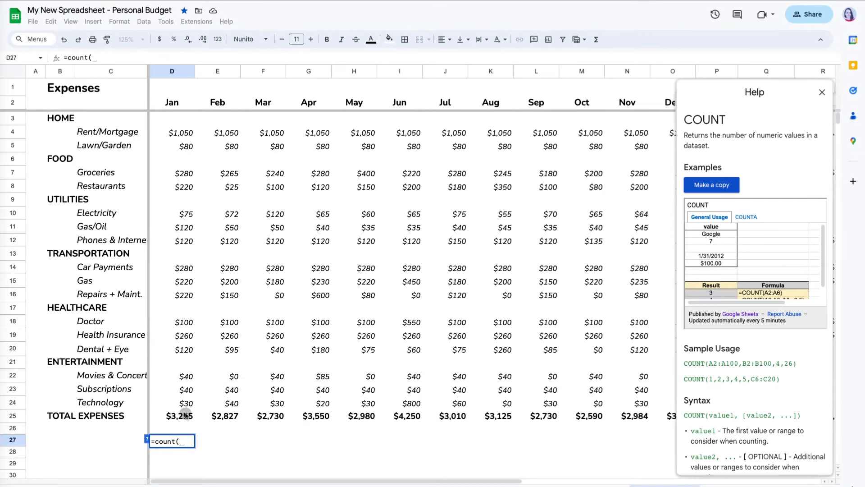
{"action": "left_click_drag", "start_coordinate": [187, 404], "coordinate": [187, 141]}
{"action": "key", "text": "Return"}
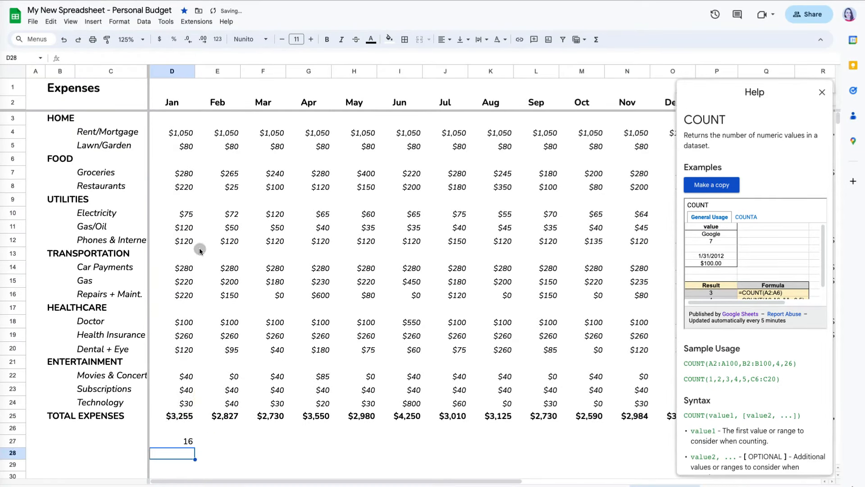
Test the January count by entering 20 in the blank ENTERTAINMENT cell D21 and removing it again.
{"action": "left_click", "coordinate": [187, 360]}
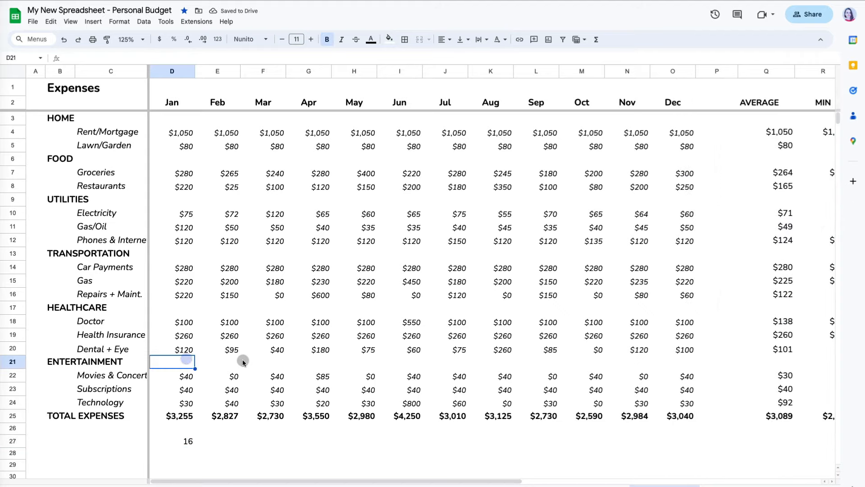
{"action": "type", "text": "20"}
{"action": "key", "text": "Return"}
{"action": "left_click", "coordinate": [187, 361]}
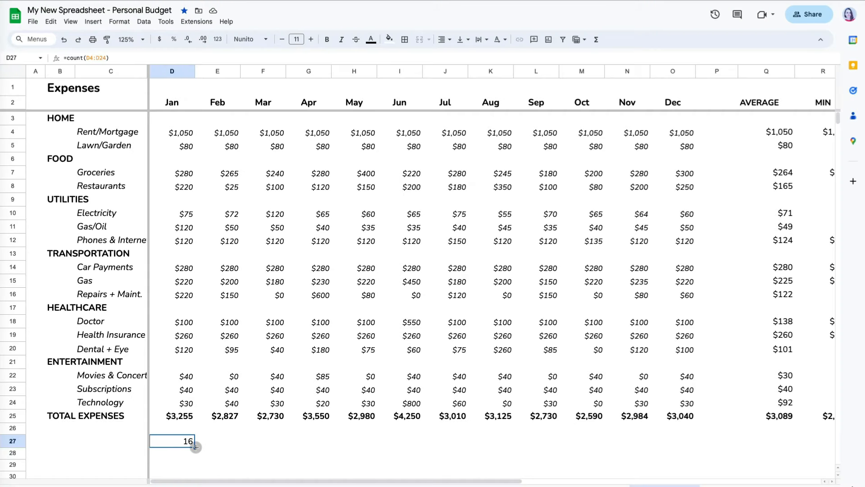
Copy the COUNT formula from D27 into C27 and fit column B's width to its category names.
{"action": "left_click_drag", "start_coordinate": [195, 447], "coordinate": [109, 446]}
{"action": "left_click", "coordinate": [108, 446]}
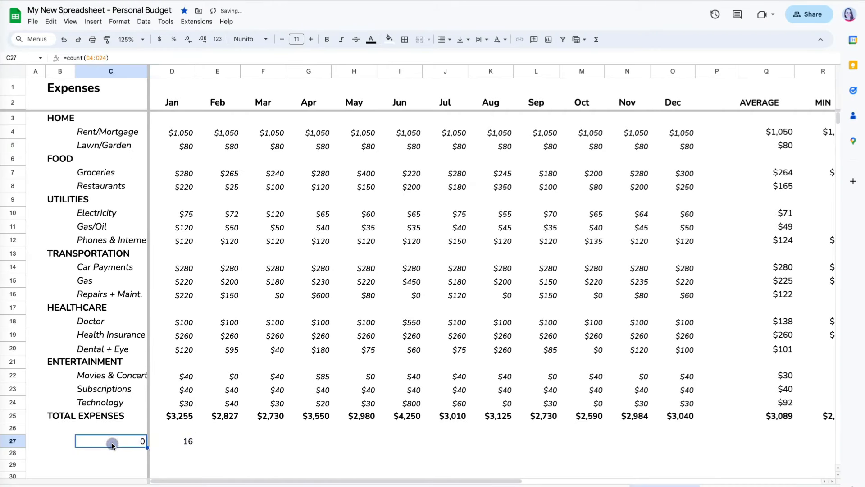
{"action": "double_click", "coordinate": [75, 71]}
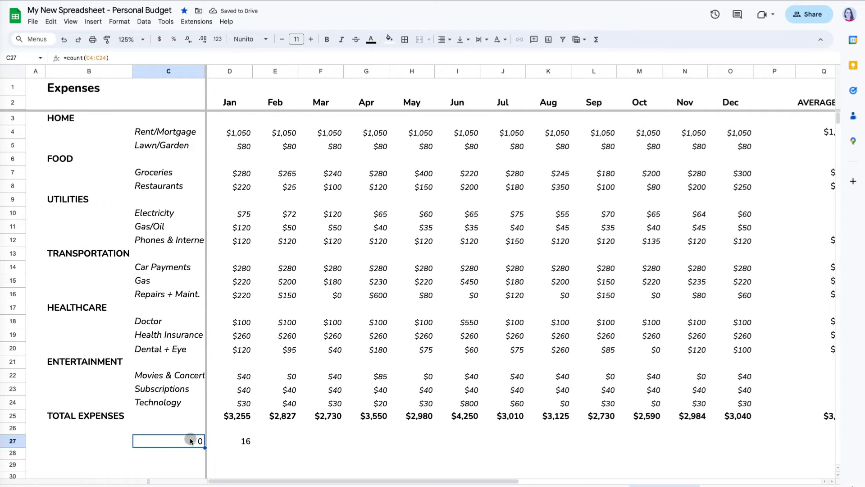
Change the function in C27 from COUNT to COUNTA, keeping the range C4:C24.
{"action": "left_click", "coordinate": [164, 56]}
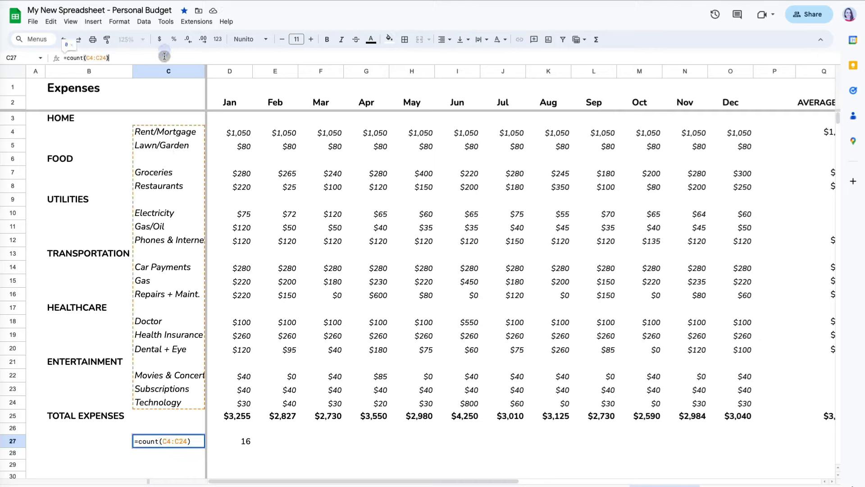
{"action": "key", "text": "Return"}
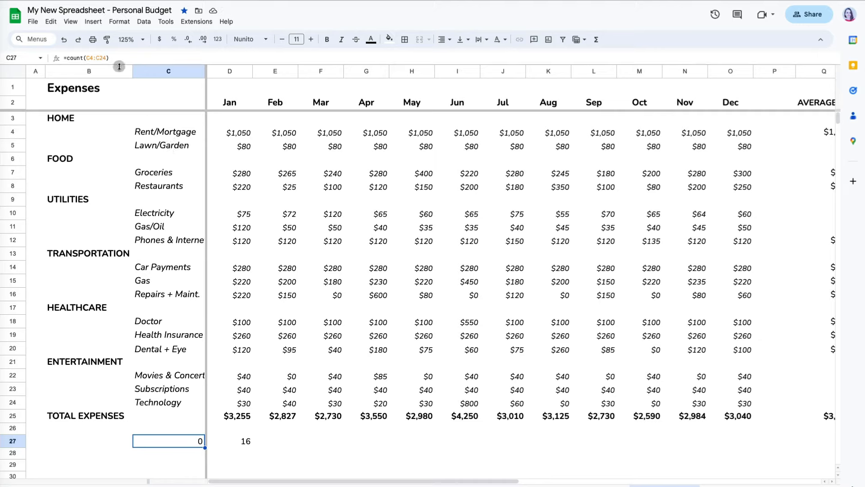
{"action": "left_click", "coordinate": [85, 59]}
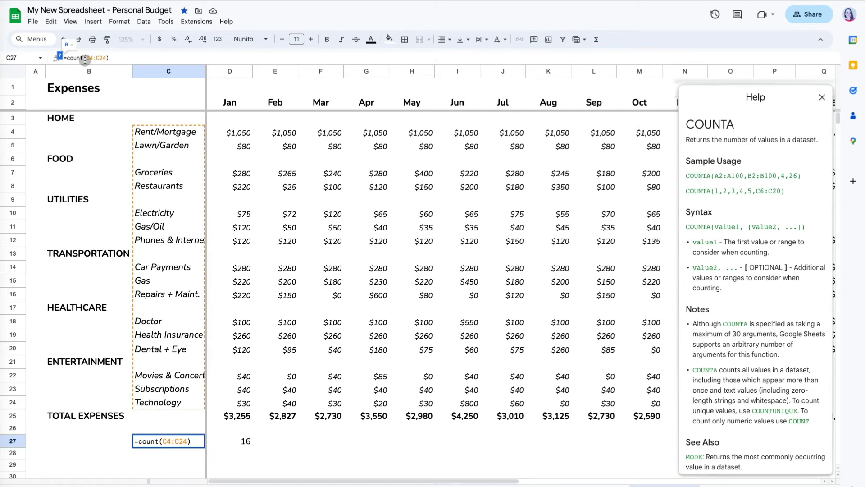
{"action": "type", "text": "a"}
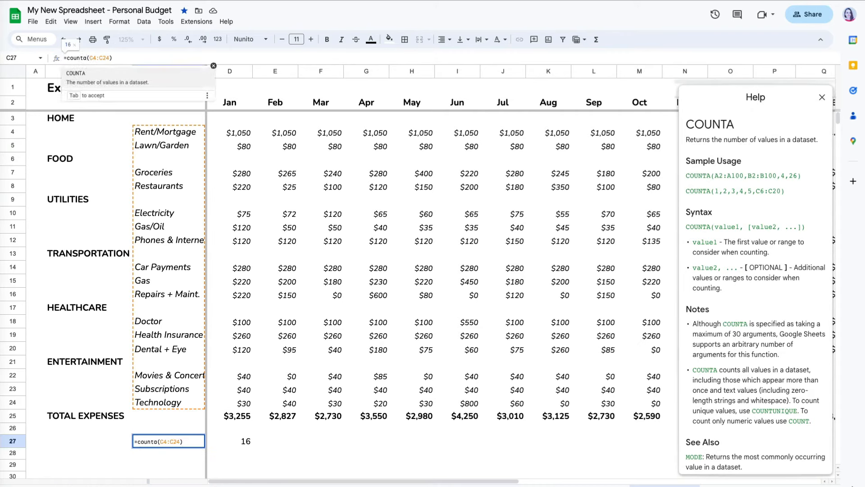
{"action": "key", "text": "Tab"}
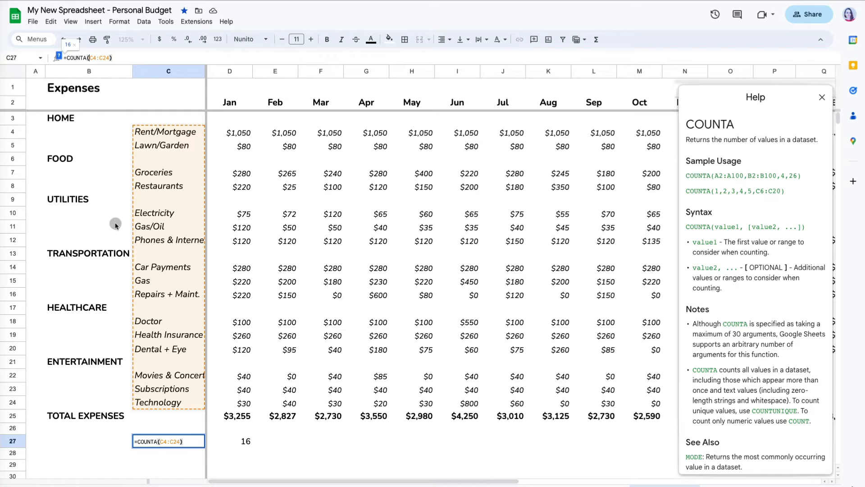
{"action": "key", "text": "Return"}
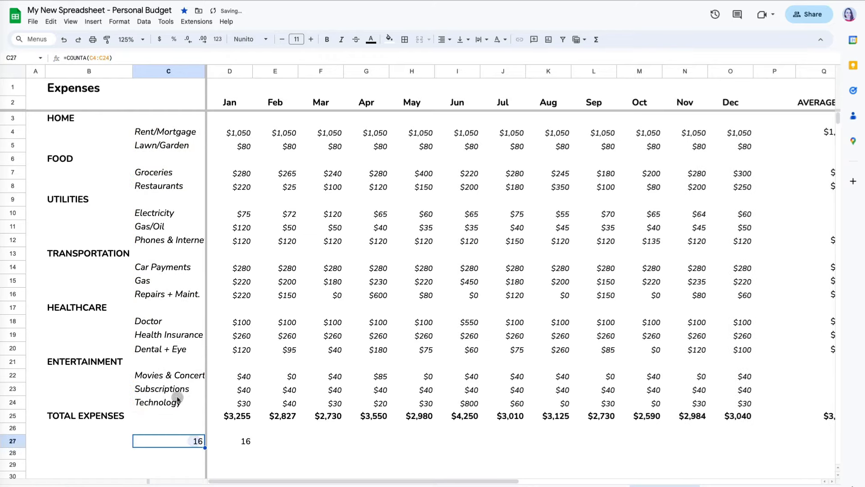
Test the COUNTA formula by entering 0 in the blank HEALTHCARE cell C17 and 40 in the blank ENTERTAINMENT cell C21.
{"action": "left_click", "coordinate": [168, 309]}
{"action": "type", "text": "0"}
{"action": "key", "text": "Return"}
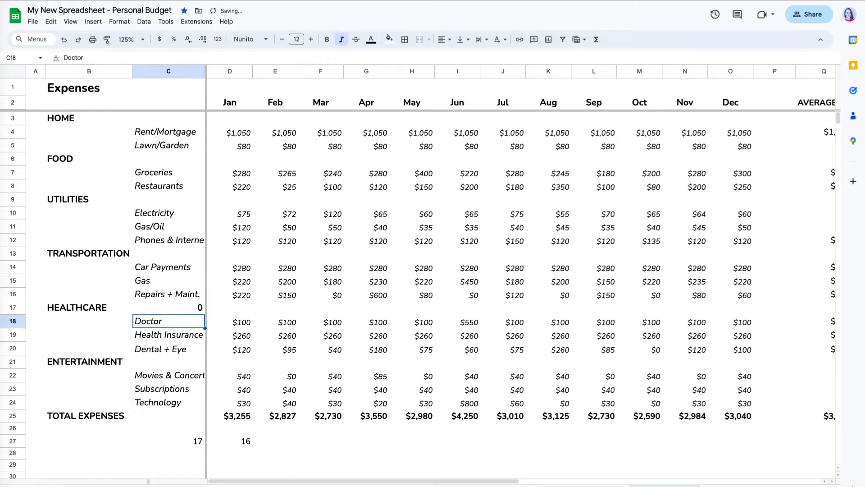
{"action": "key", "text": "Return"}
{"action": "key", "text": "Return"}
{"action": "key", "text": "Return"}
{"action": "key", "text": "Return"}
{"action": "key", "text": "Return"}
{"action": "key", "text": "Return"}
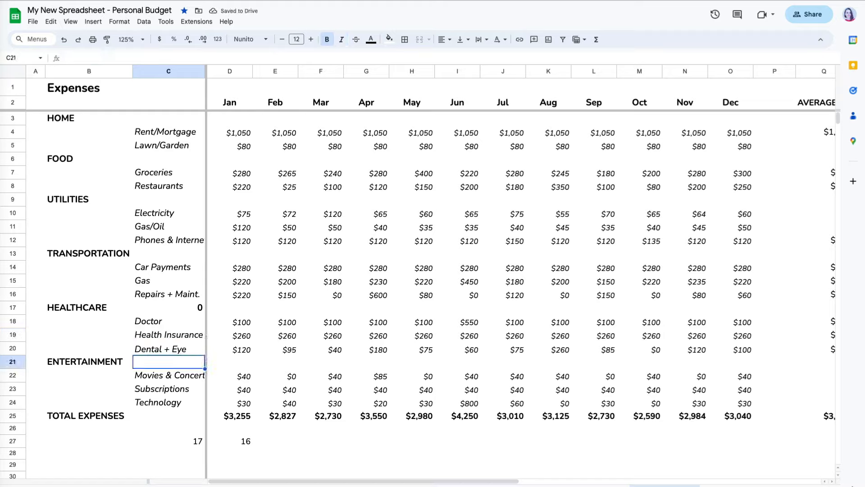
{"action": "type", "text": "40"}
{"action": "key", "text": "Return"}
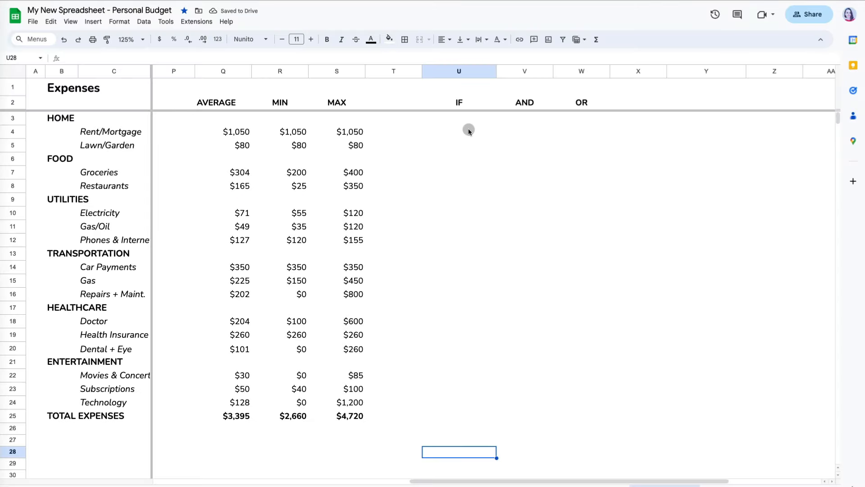
Enter the formula =if(Q4>250,"Big Expense","") in cell U4 to flag averages above 250.
{"action": "left_click", "coordinate": [469, 130]}
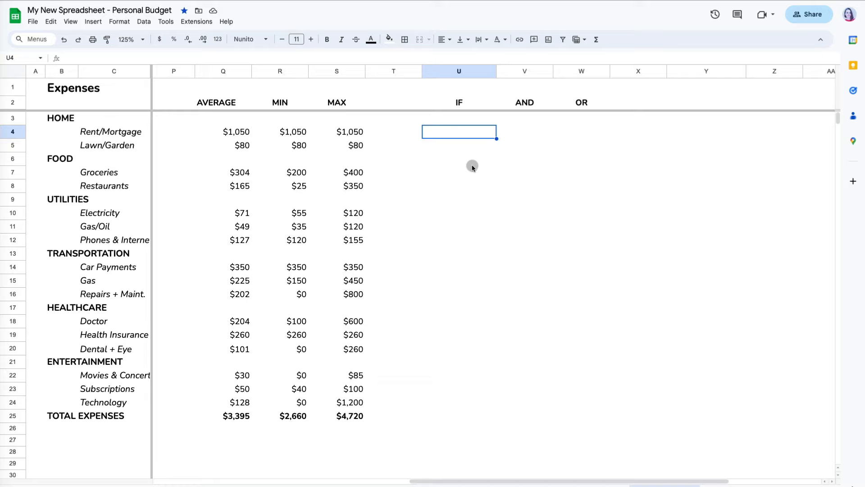
{"action": "type", "text": "="}
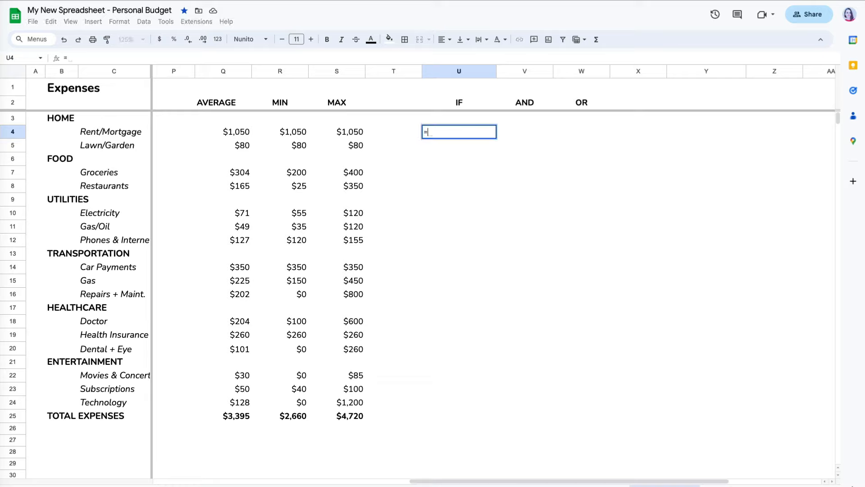
{"action": "type", "text": "if("}
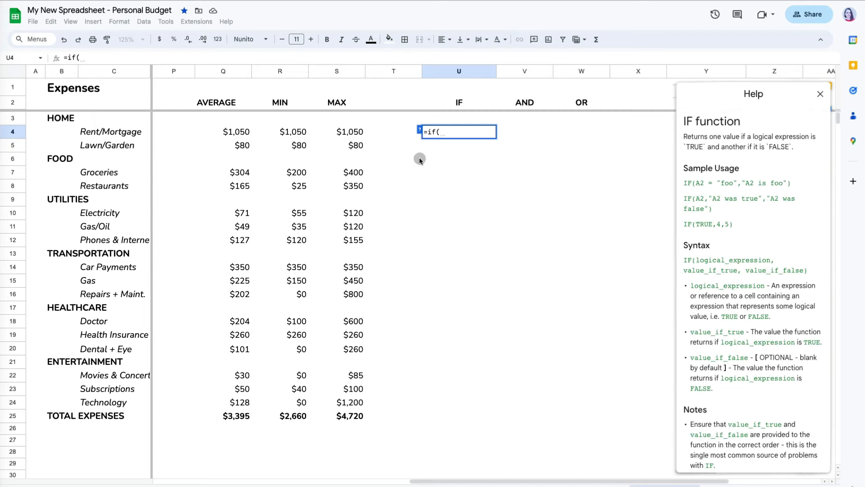
{"action": "left_click", "coordinate": [243, 135]}
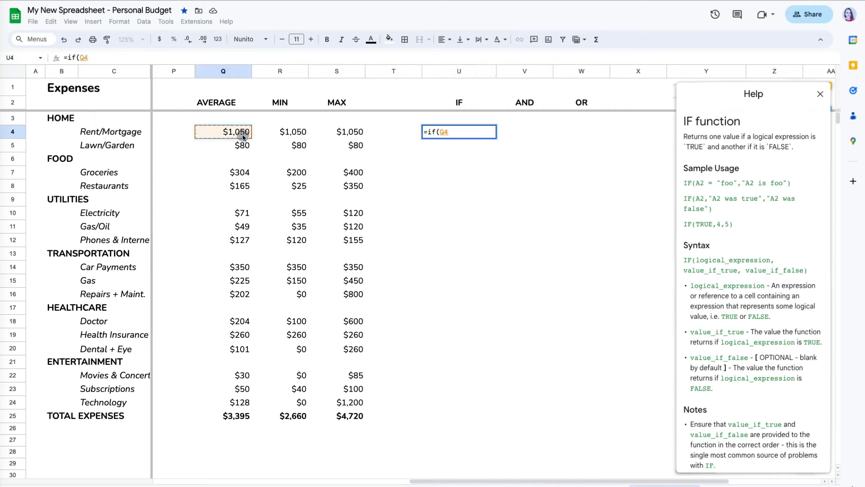
{"action": "type", "text": ">"}
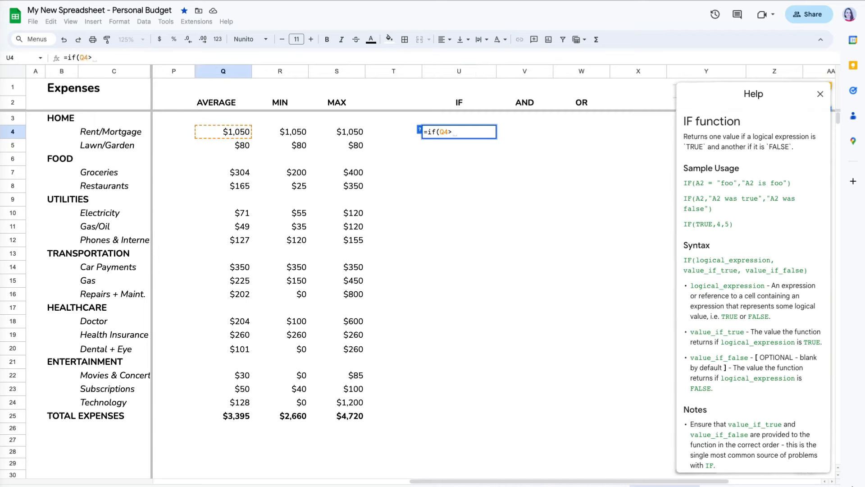
{"action": "type", "text": "250"}
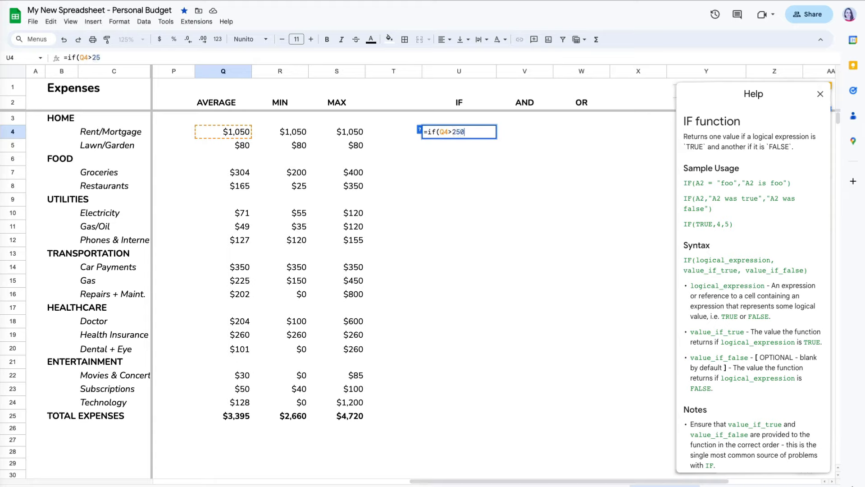
{"action": "type", "text": ","}
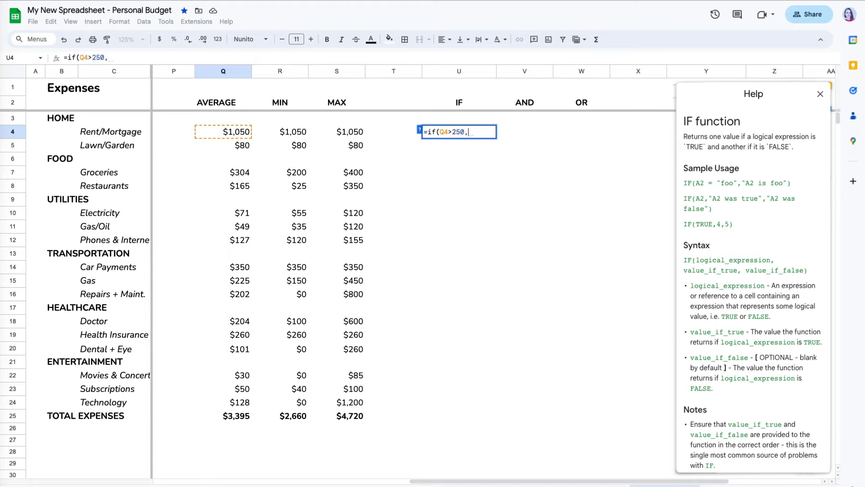
{"action": "type", "text": "\"Big"}
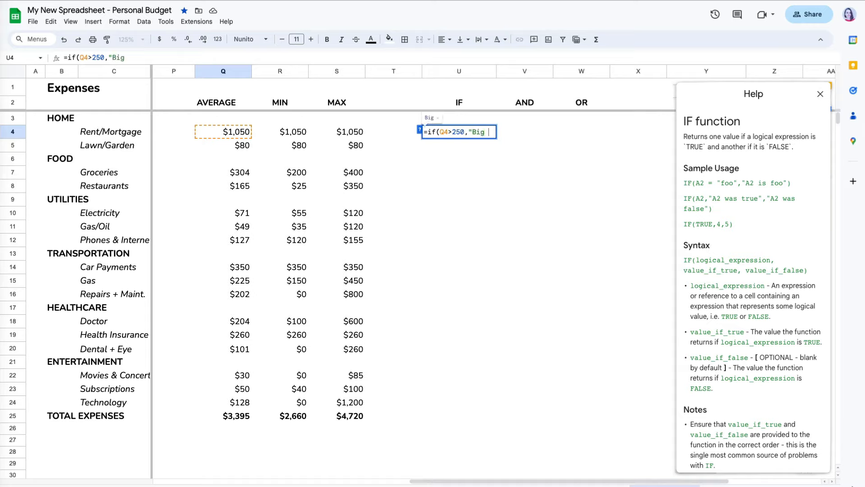
{"action": "type", "text": " Expense\""}
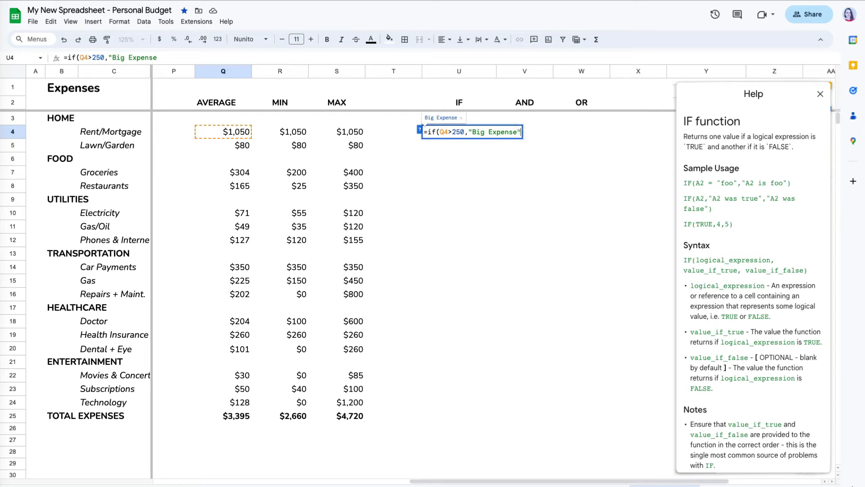
{"action": "type", "text": ","}
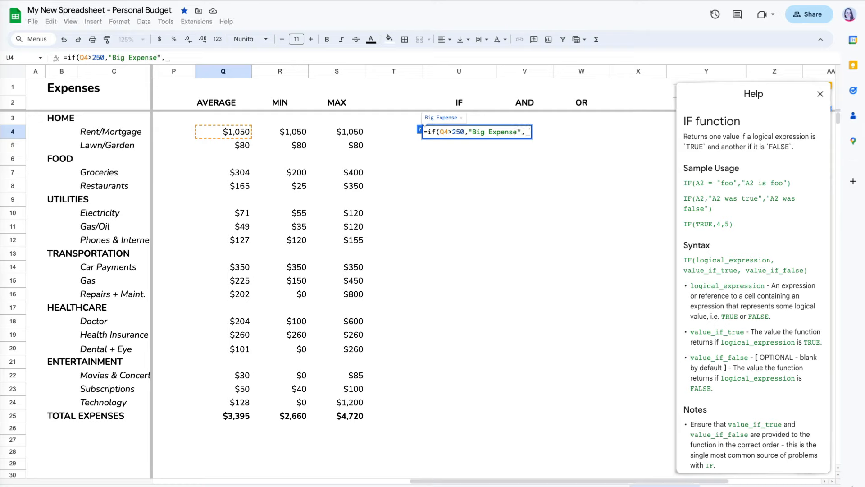
{"action": "type", "text": "\"\""}
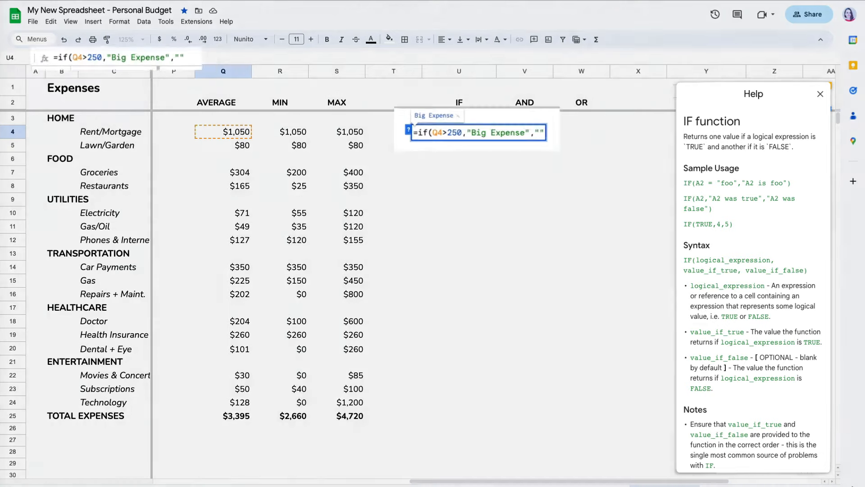
{"action": "type", "text": ")"}
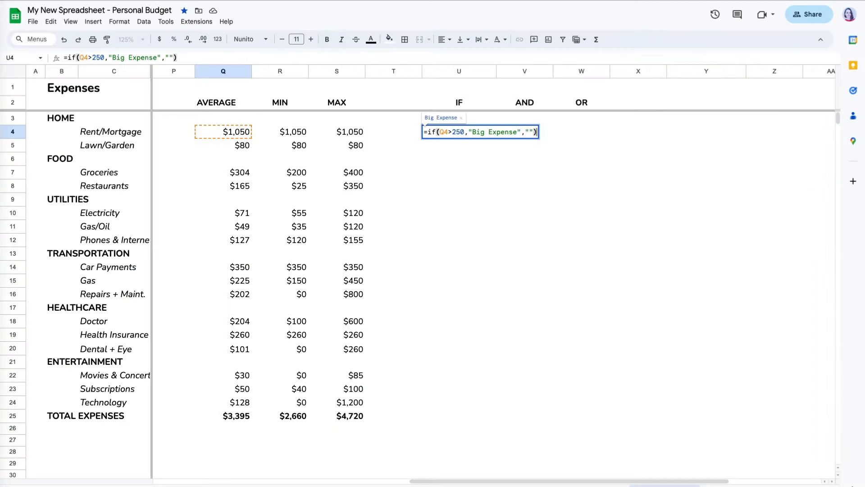
{"action": "key", "text": "Return"}
Copy the IF formula from U4 down through U25.
{"action": "left_click", "coordinate": [477, 132]}
{"action": "left_click_drag", "start_coordinate": [495, 140], "coordinate": [483, 415]}
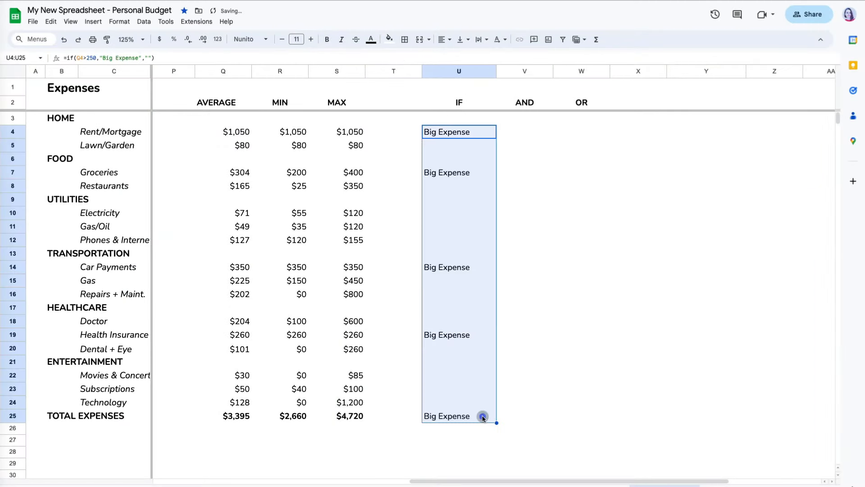
{"action": "left_click", "coordinate": [477, 429]}
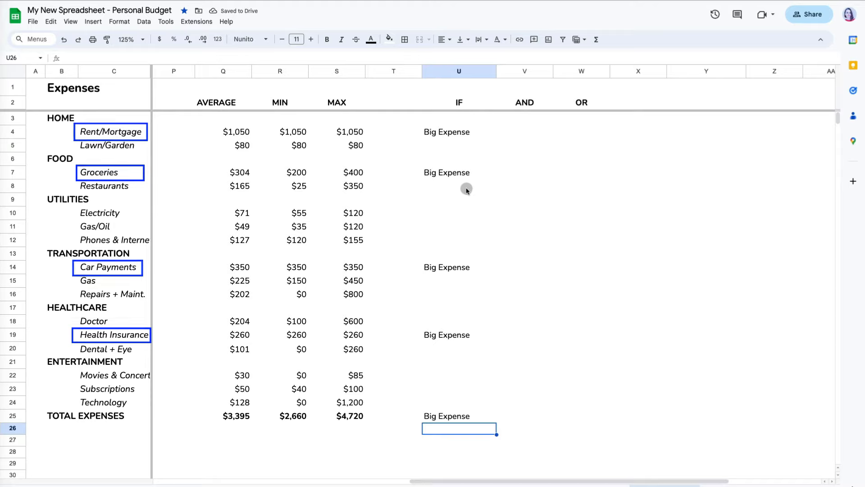
Replace the empty false value in U4's IF formula with a nested if(Q4>150,"Medium Expense","").
{"action": "left_click", "coordinate": [463, 136]}
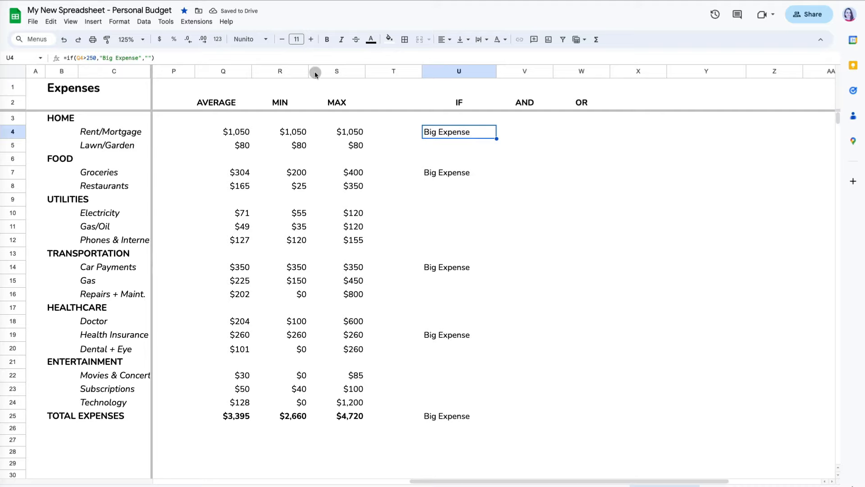
{"action": "left_click", "coordinate": [200, 60]}
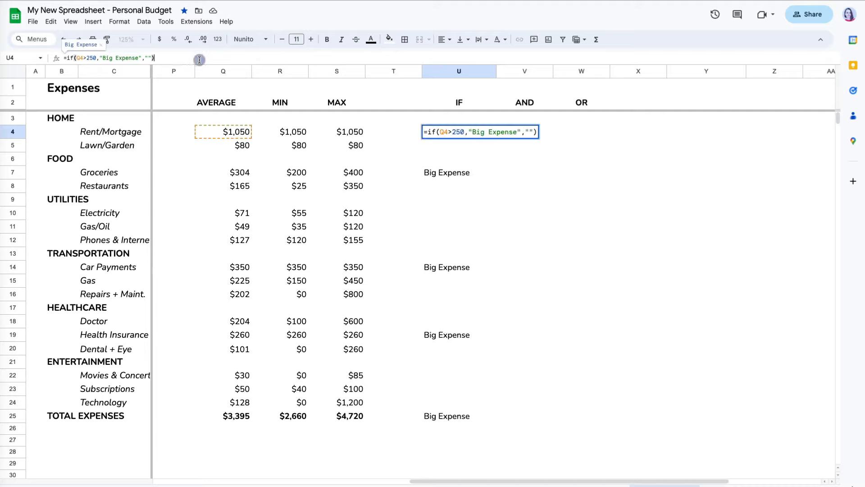
{"action": "key", "text": "BackSpace"}
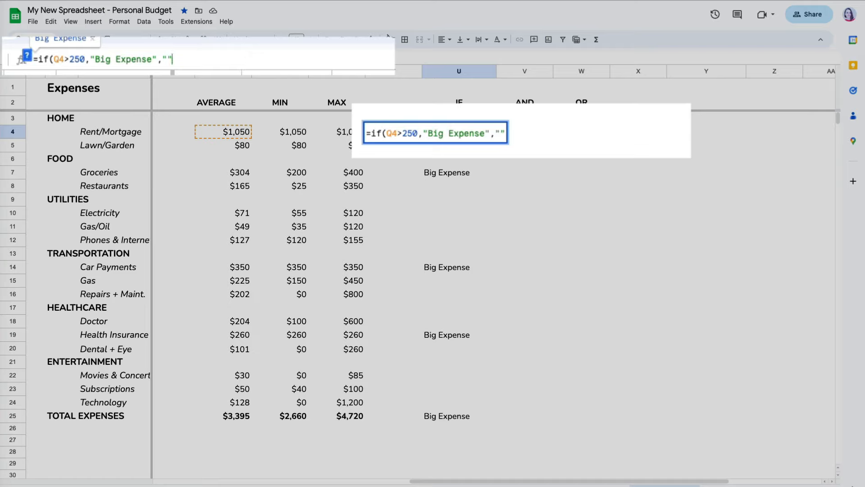
{"action": "key", "text": "BackSpace"}
{"action": "key", "text": "BackSpace"}
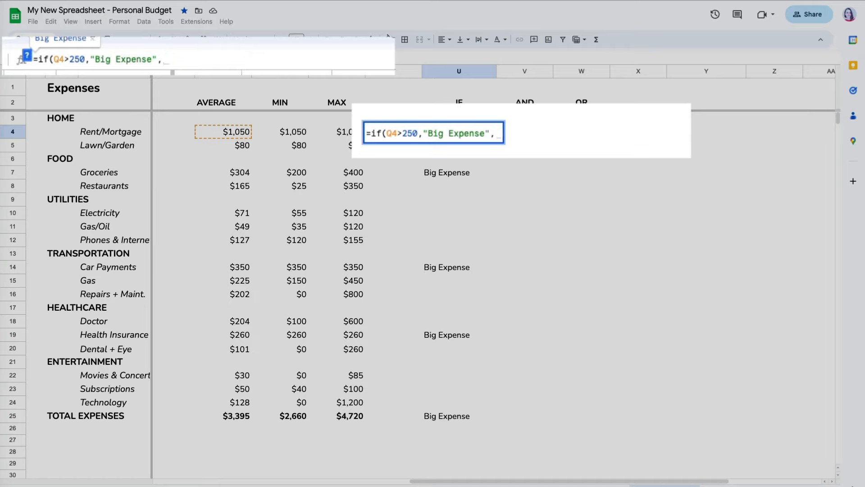
{"action": "type", "text": "if("}
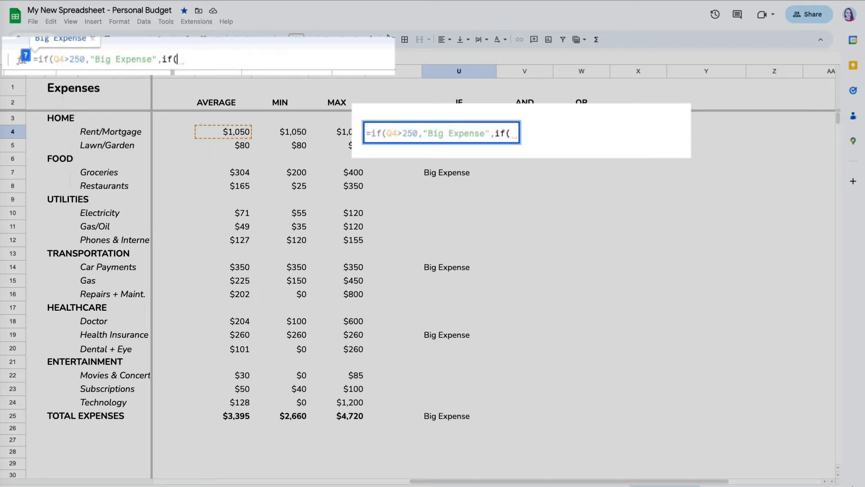
{"action": "left_click", "coordinate": [236, 132]}
{"action": "type", "text": ">150,\"Medium Expense\",\"\"))"}
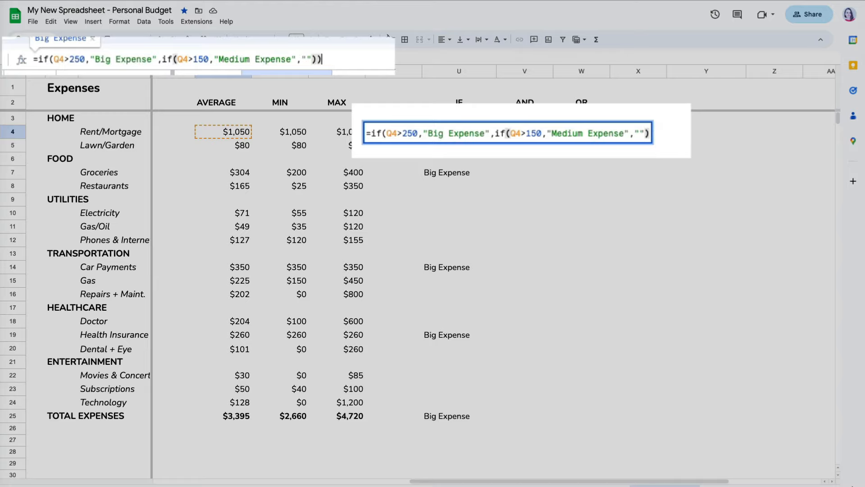
{"action": "key", "text": "Return"}
Fill the nested IF formula from U4 down the IF column to the TOTAL EXPENSES row.
{"action": "left_click", "coordinate": [478, 133]}
{"action": "left_click_drag", "start_coordinate": [496, 137], "coordinate": [490, 429]}
{"action": "left_click", "coordinate": [490, 429]}
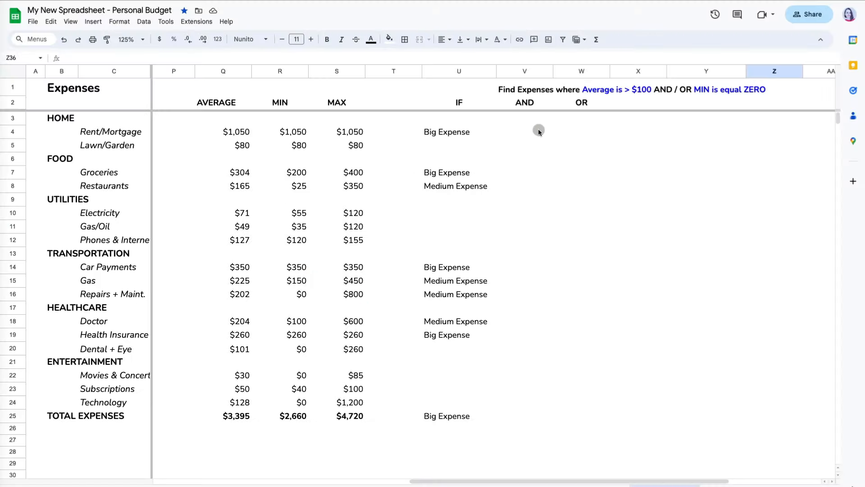
Enter the formula =and(Q4>100,R4=0) in cell V4 to test the average and minimum for Rent/Mortgage.
{"action": "left_click", "coordinate": [538, 131]}
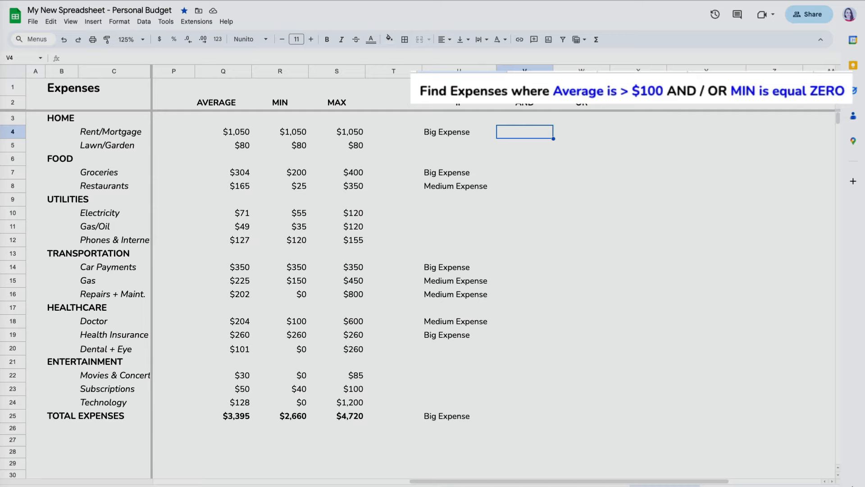
{"action": "type", "text": "="}
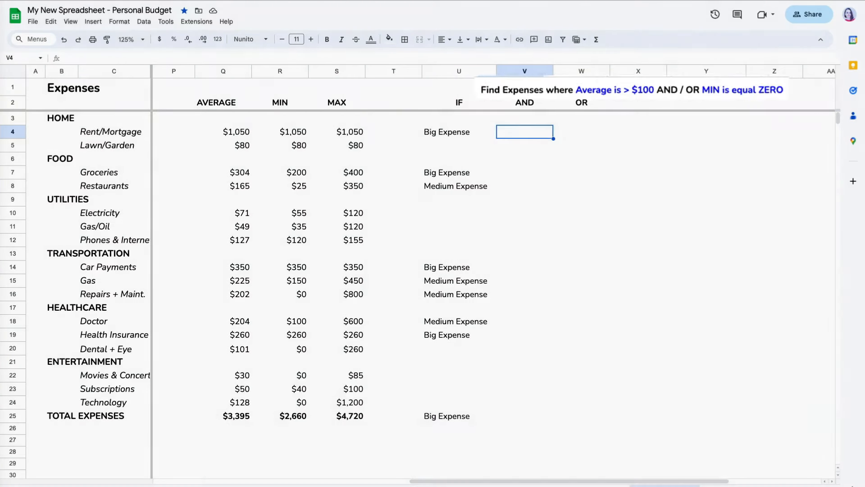
{"action": "type", "text": "and("}
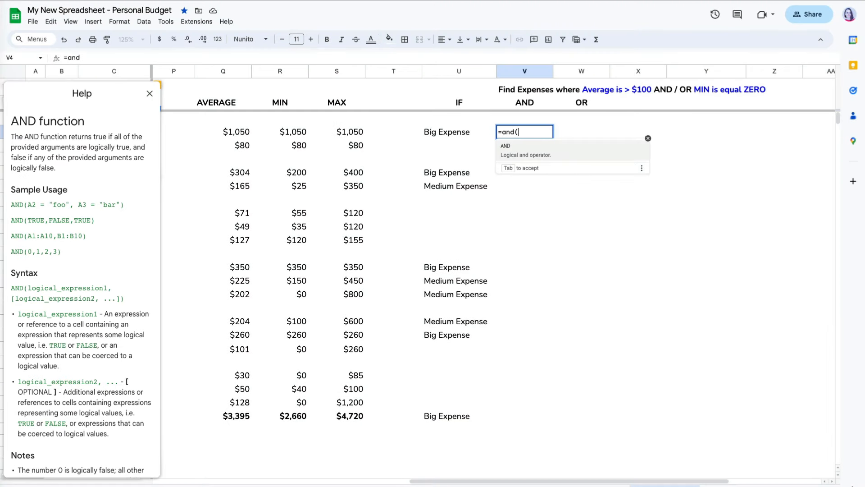
{"action": "left_click", "coordinate": [248, 134]}
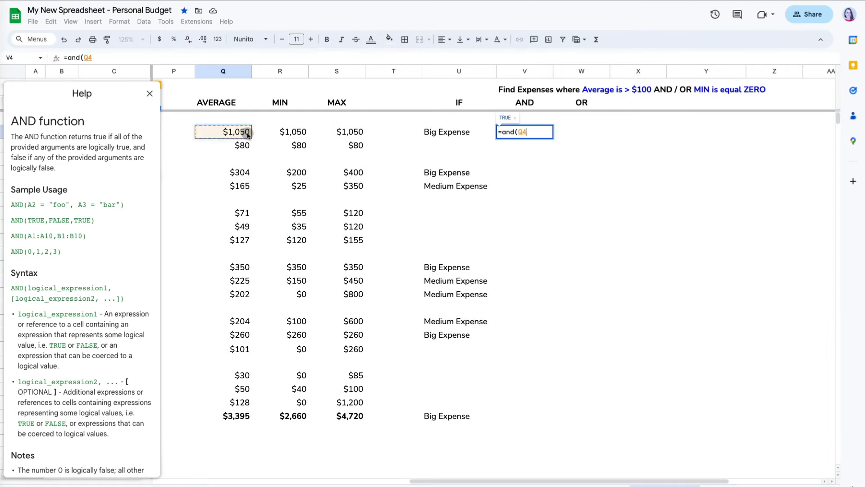
{"action": "type", "text": ">100,"}
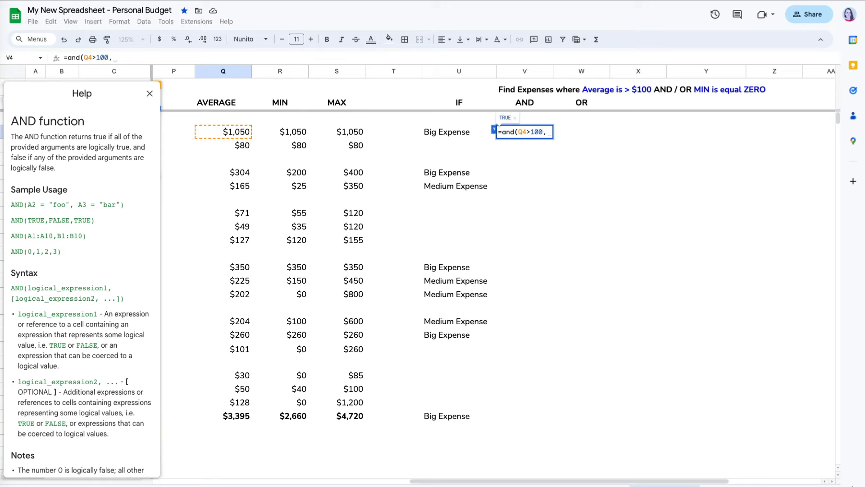
{"action": "left_click", "coordinate": [292, 131]}
{"action": "type", "text": "=0)"}
{"action": "key", "text": "Return"}
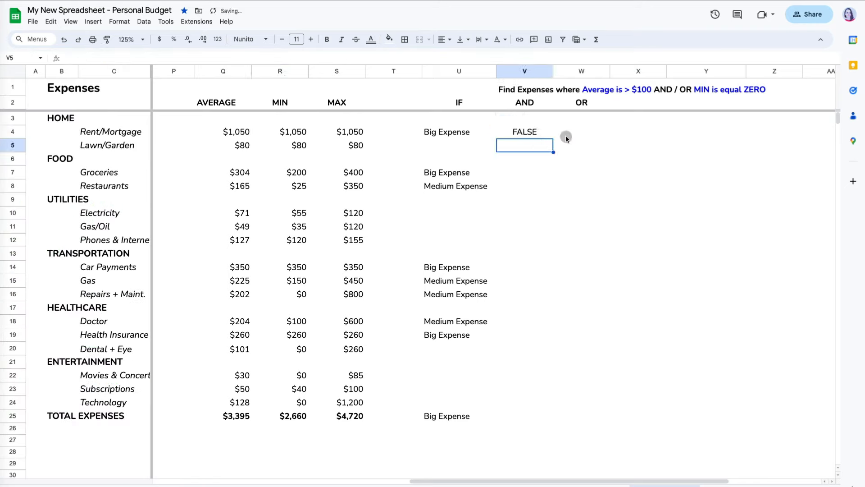
Fill the AND formula from V4 down through V25 and check it against the Repairs + Maint. average and minimum.
{"action": "left_click", "coordinate": [543, 132]}
{"action": "left_click_drag", "start_coordinate": [553, 140], "coordinate": [550, 413]}
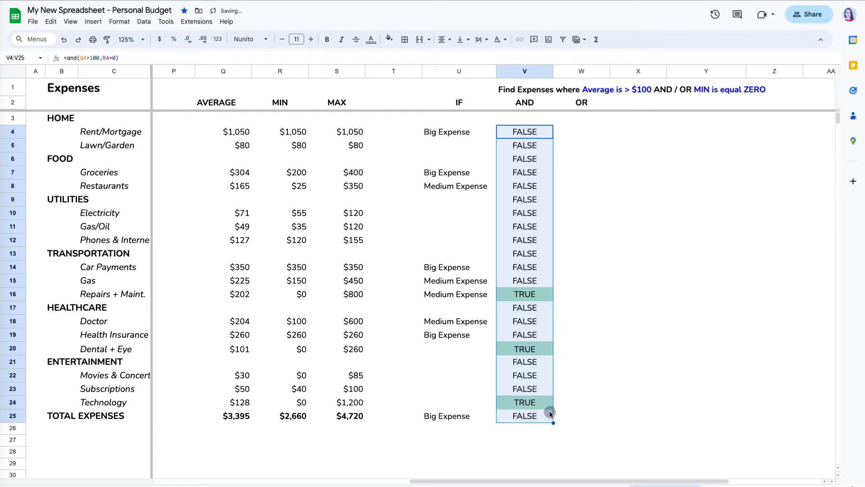
{"action": "left_click", "coordinate": [578, 446]}
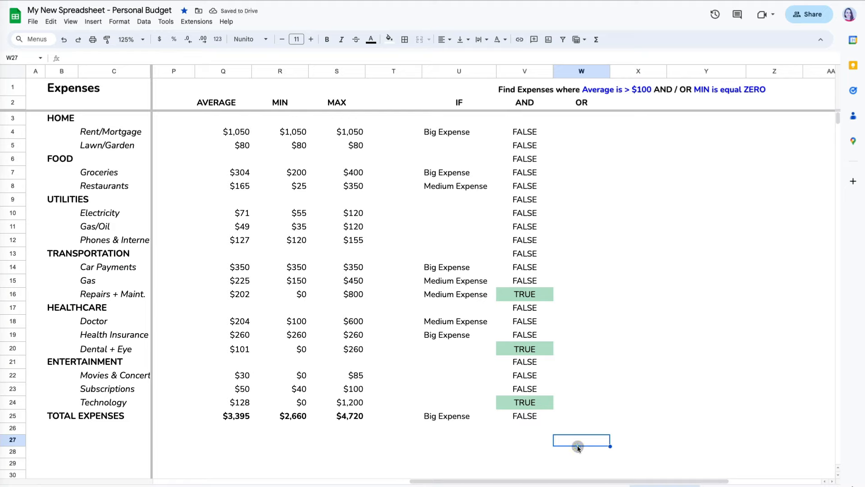
{"action": "left_click", "coordinate": [238, 296]}
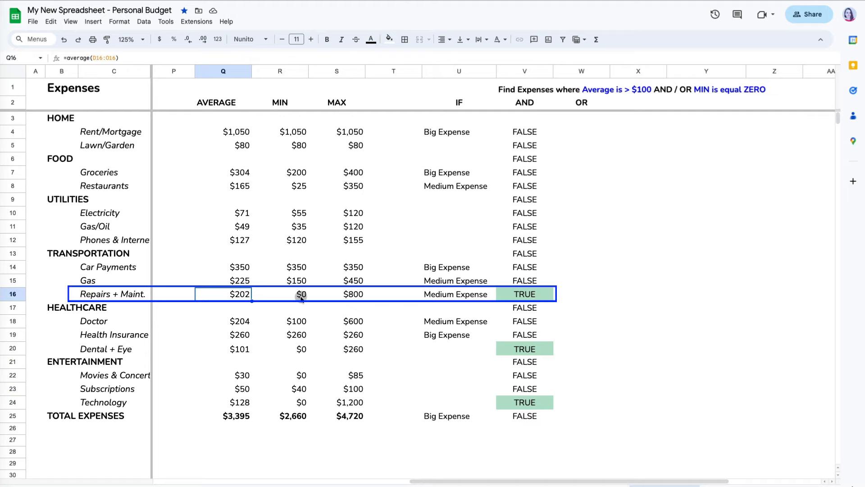
{"action": "left_click", "coordinate": [301, 298]}
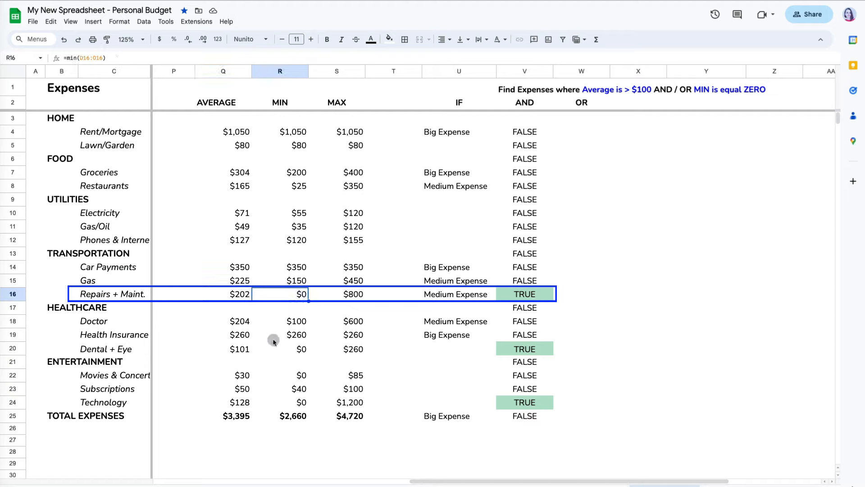
{"action": "left_click", "coordinate": [296, 401]}
Enter the formula =or(Q4>100,R4=0) in cell W4 to test whether either condition holds for Rent/Mortgage.
{"action": "left_click", "coordinate": [584, 133]}
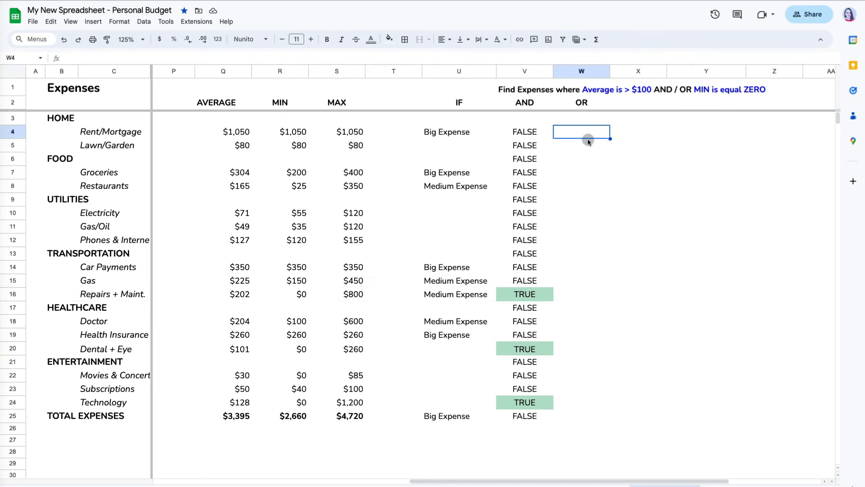
{"action": "type", "text": "=or("}
{"action": "left_click", "coordinate": [234, 132]}
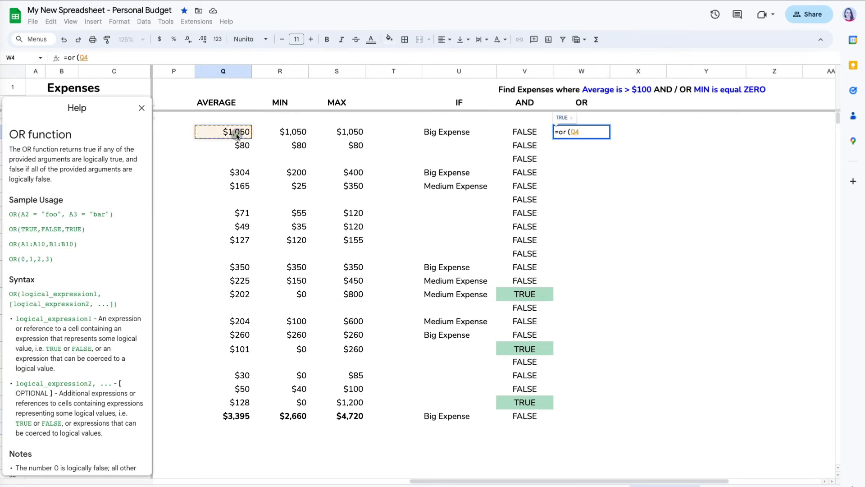
{"action": "type", "text": ">100,"}
{"action": "left_click", "coordinate": [297, 135]}
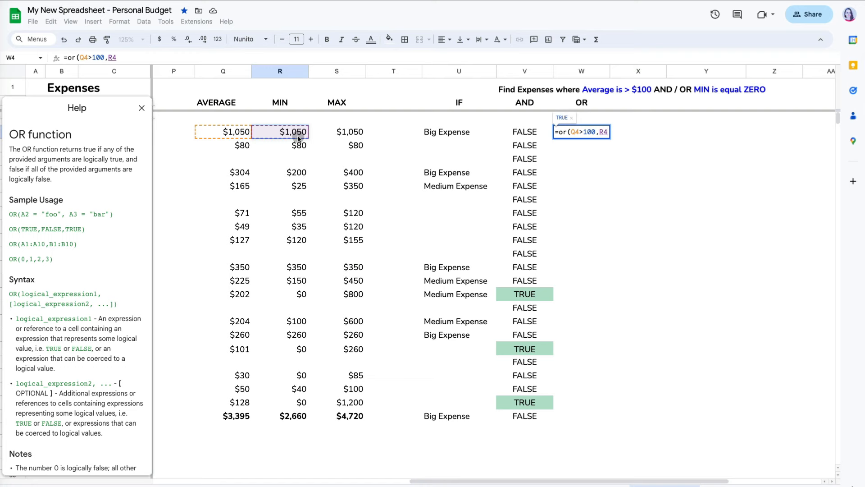
{"action": "type", "text": "=0)"}
{"action": "key", "text": "Return"}
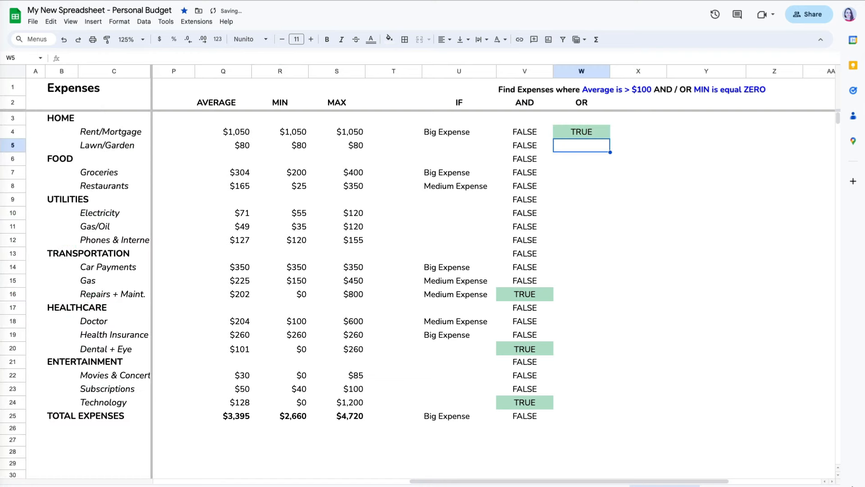
Fill the OR formula from W4 down through W25 and check the Doctor row's result against its average and minimum.
{"action": "left_click", "coordinate": [586, 133]}
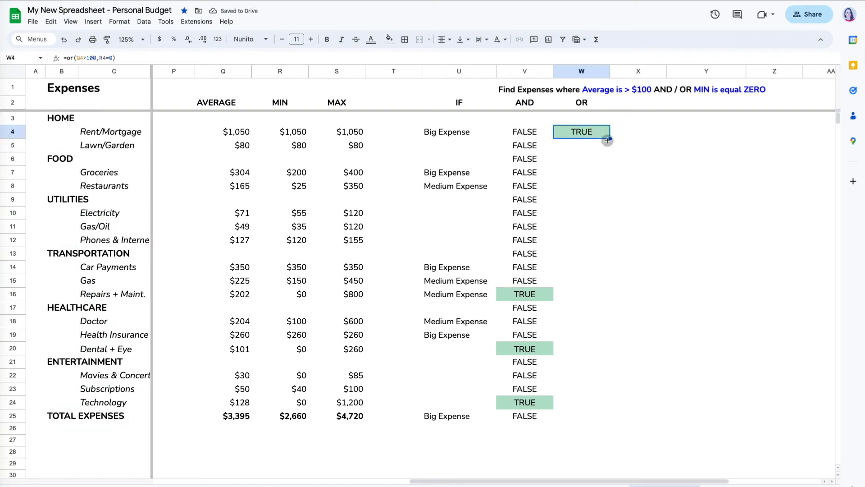
{"action": "left_click_drag", "start_coordinate": [607, 140], "coordinate": [606, 413]}
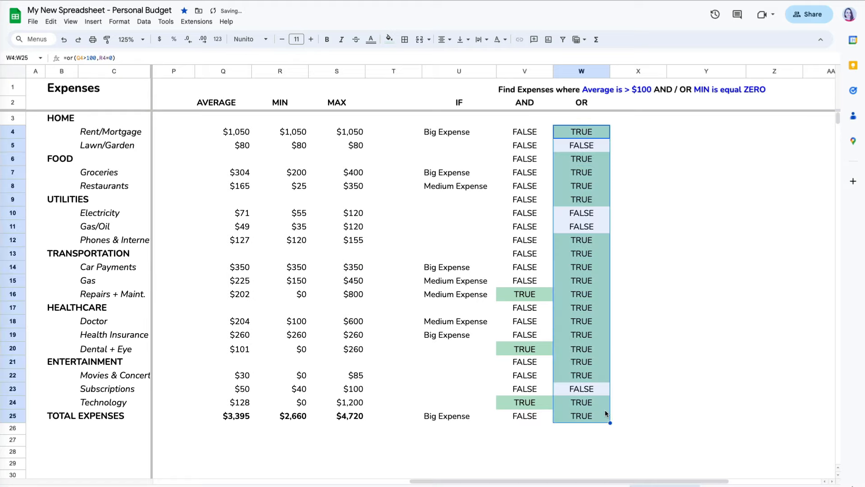
{"action": "left_click", "coordinate": [590, 415]}
{"action": "left_click", "coordinate": [579, 323]}
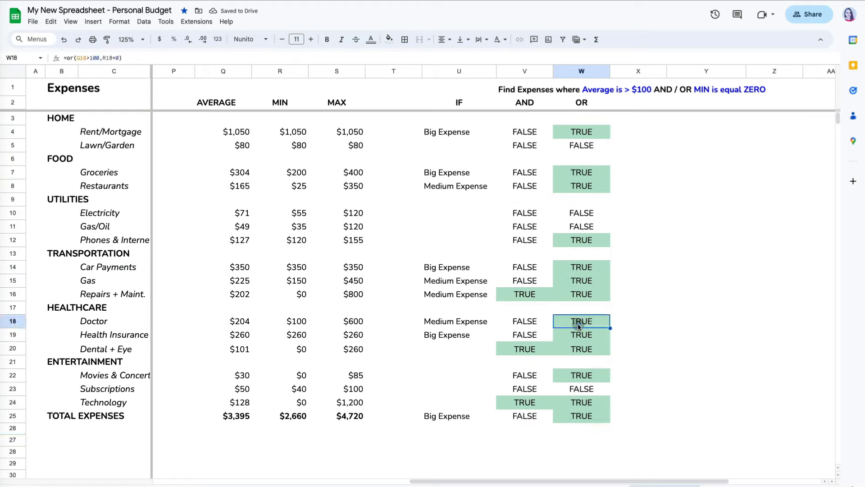
{"action": "left_click", "coordinate": [244, 323]}
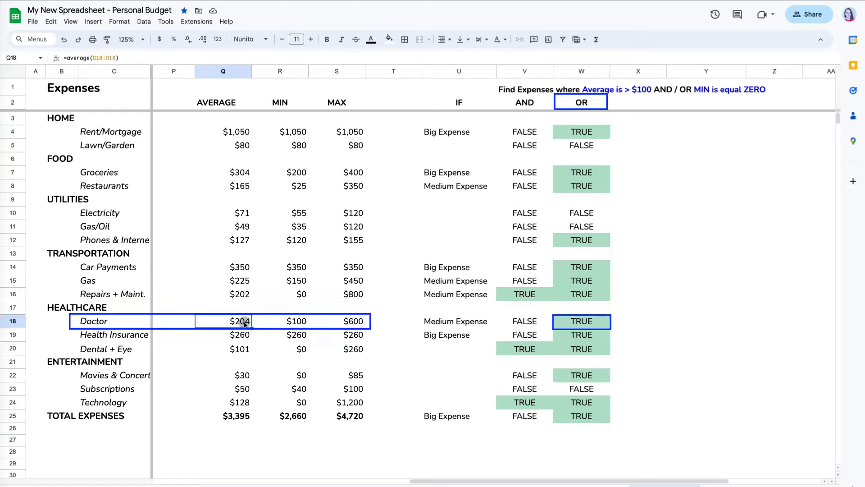
{"action": "left_click", "coordinate": [297, 322]}
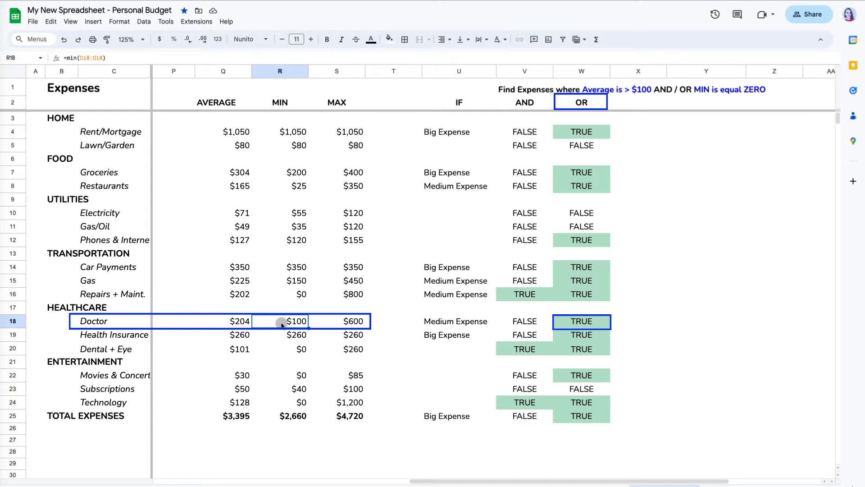
{"action": "left_click", "coordinate": [638, 441]}
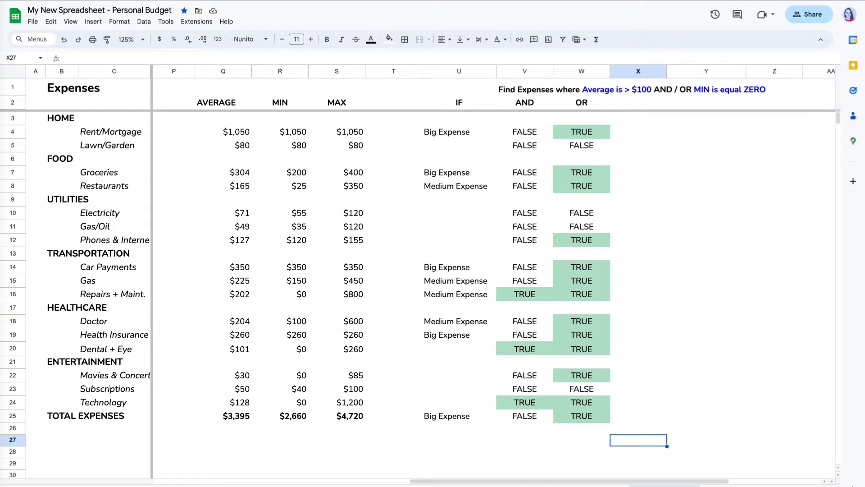